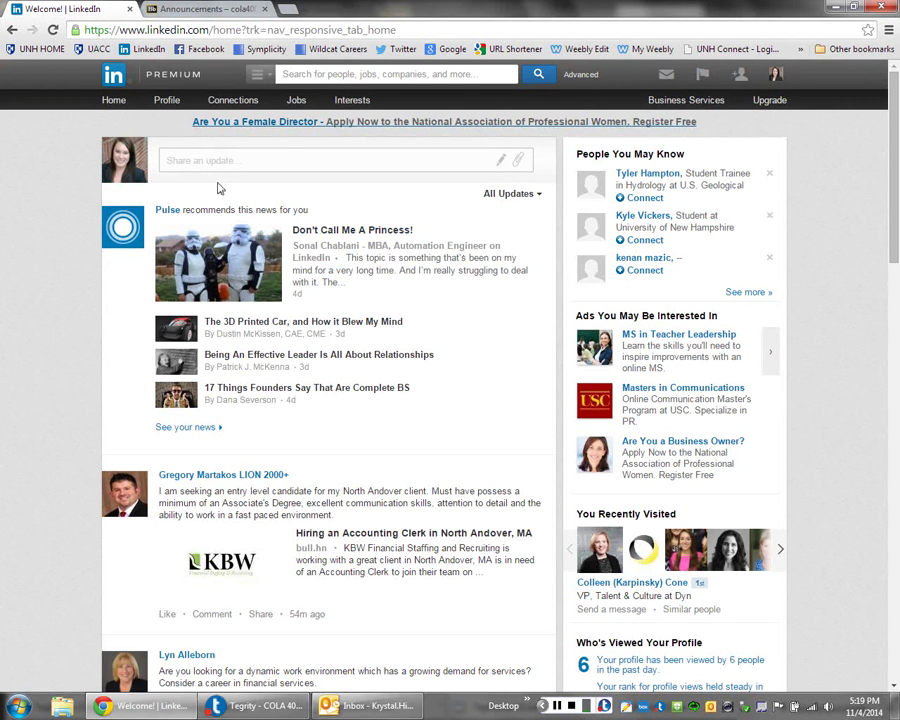
Open the profile page and look over its header with the photo, headline and public profile link.
click(168, 101)
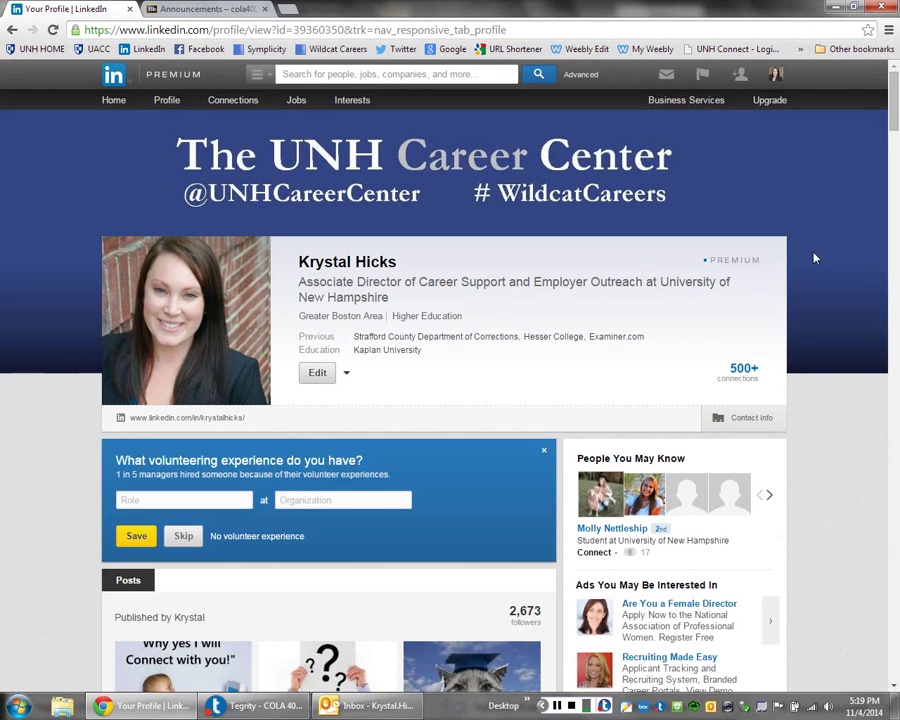
mouse_move(896, 118)
mouse_down()
mouse_move(896, 131)
mouse_move(898, 104)
mouse_up()
scroll(846, 256, down, 1)
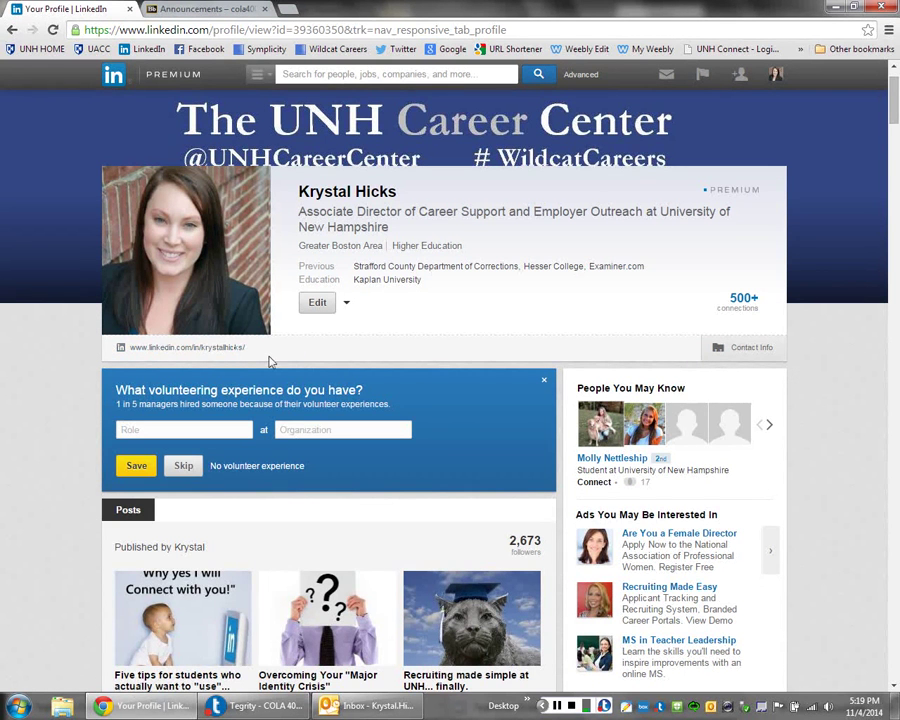
scroll(415, 382, up, 1)
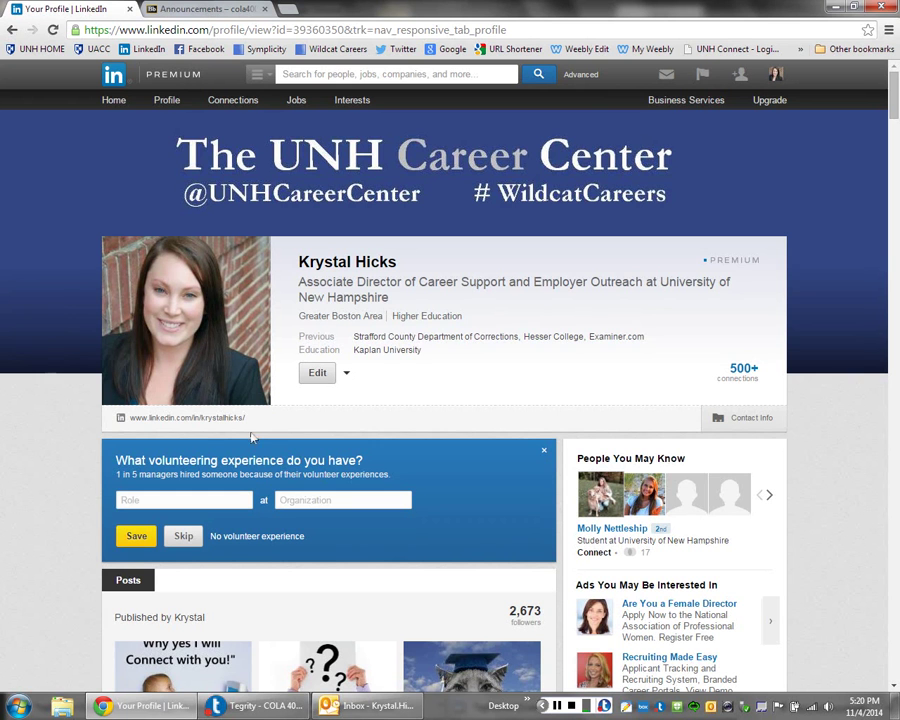
Open the profile for editing and examine the Summary in the Background section.
click(168, 98)
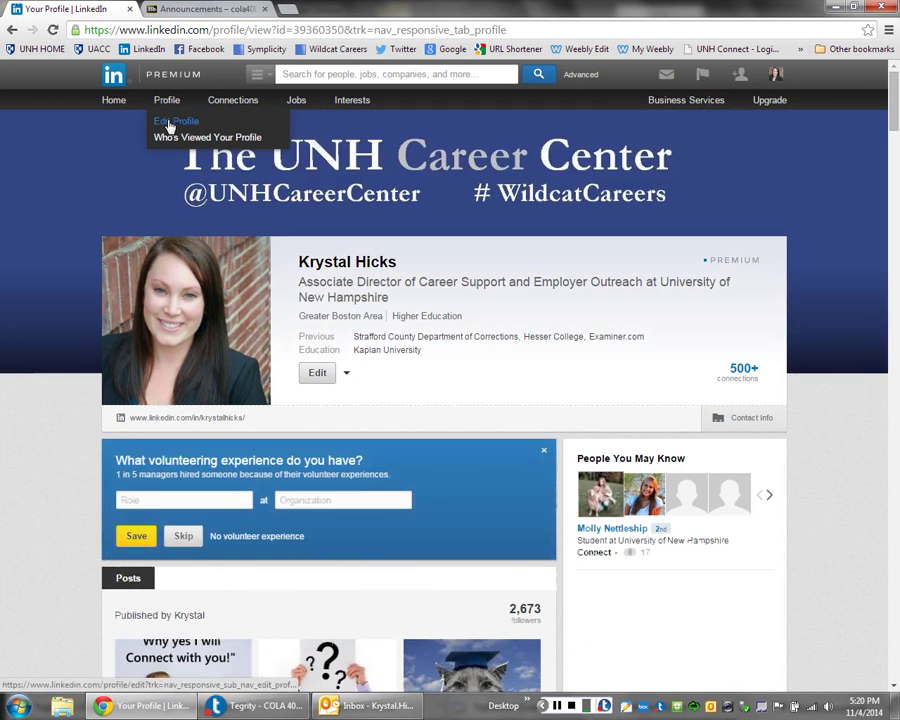
click(169, 124)
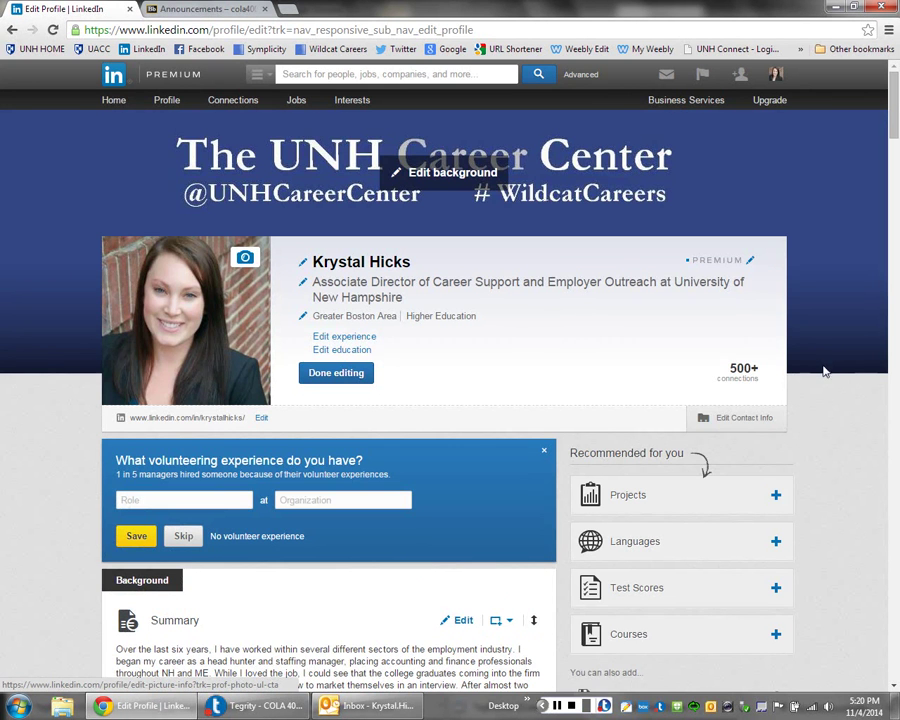
scroll(828, 372, down, 3)
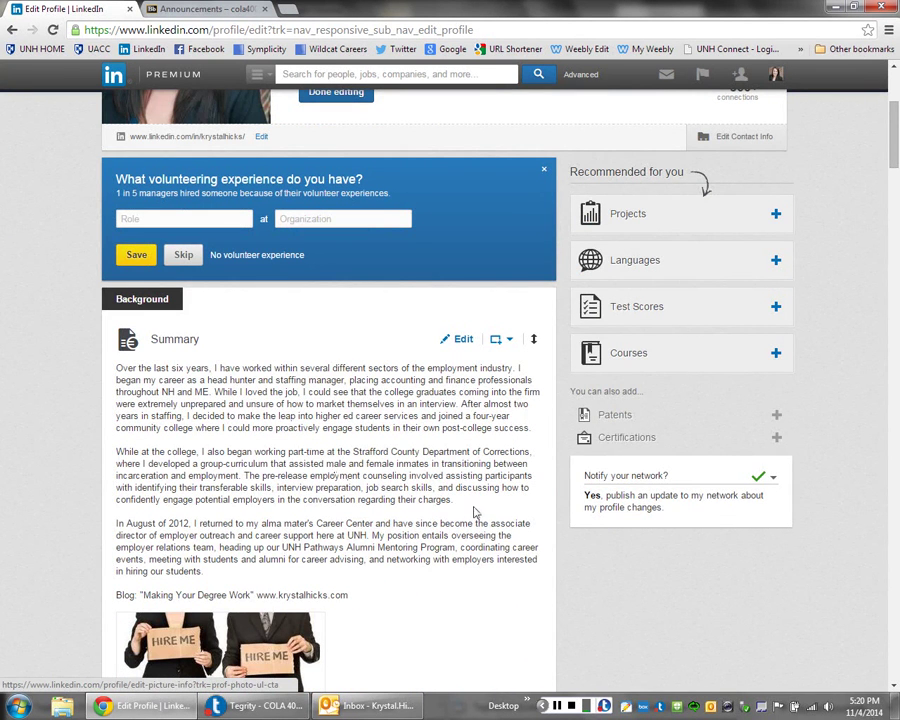
Examine the Experience entries from Associate Director of Career Support and Employer Outreach through Career Services Advisor, including their media and recommendations.
scroll(476, 512, down, 6)
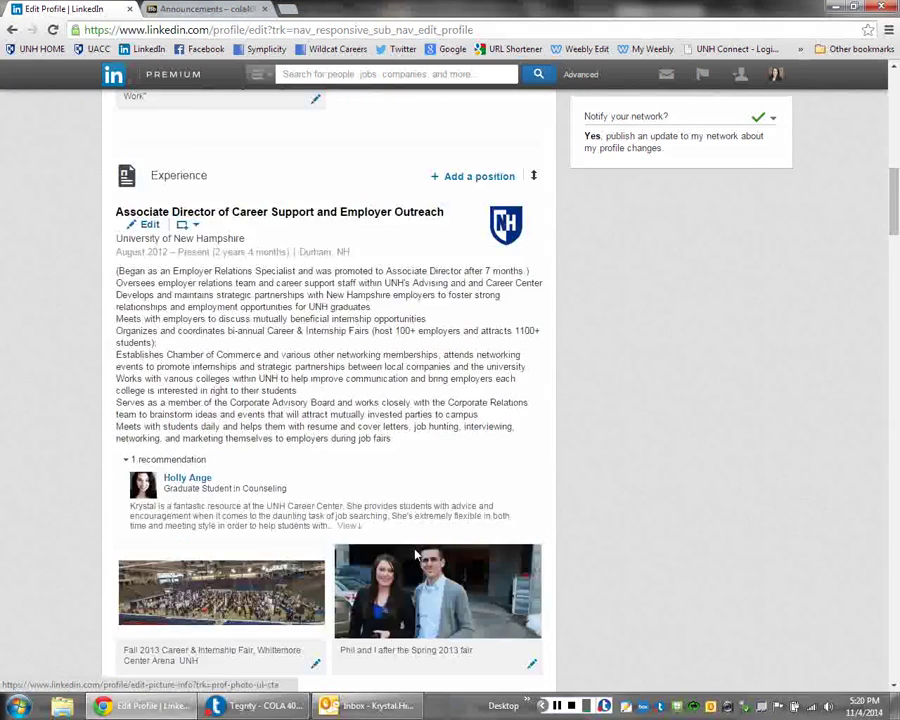
scroll(416, 555, down, 2)
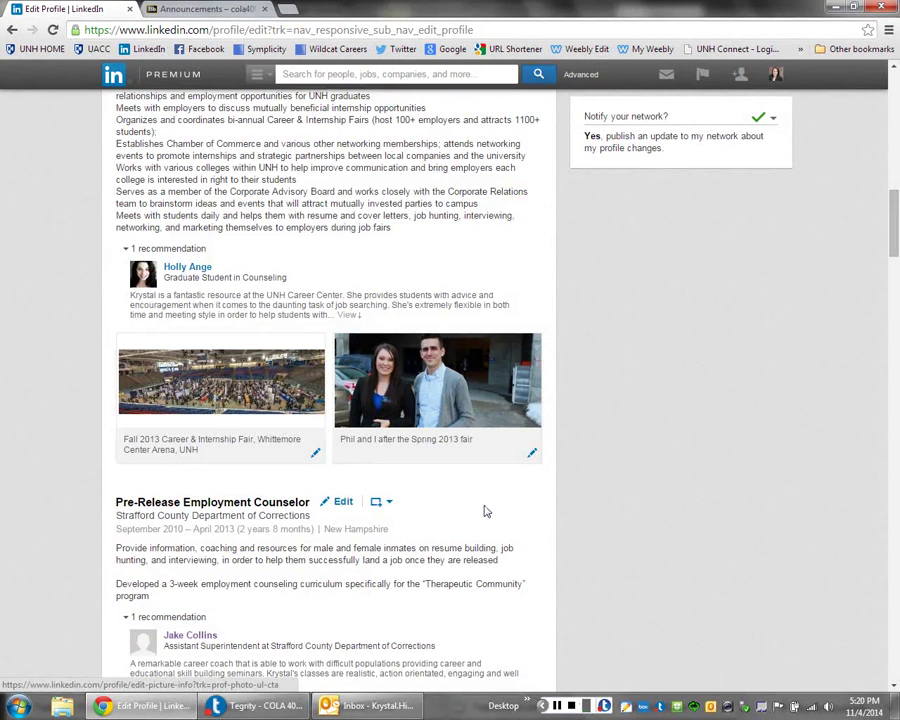
scroll(486, 511, down, 2)
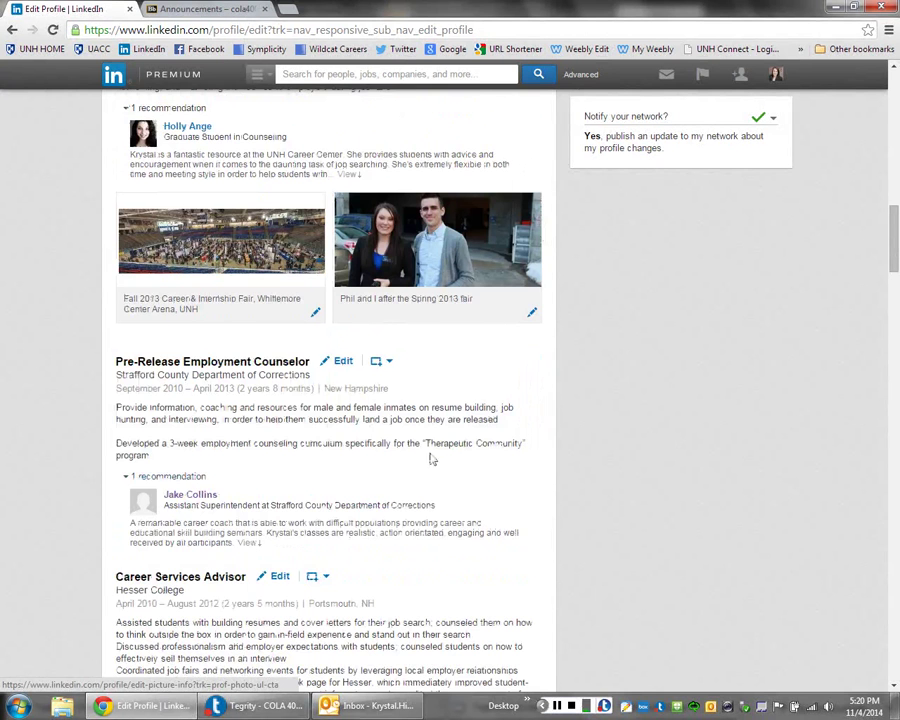
scroll(430, 458, down, 1)
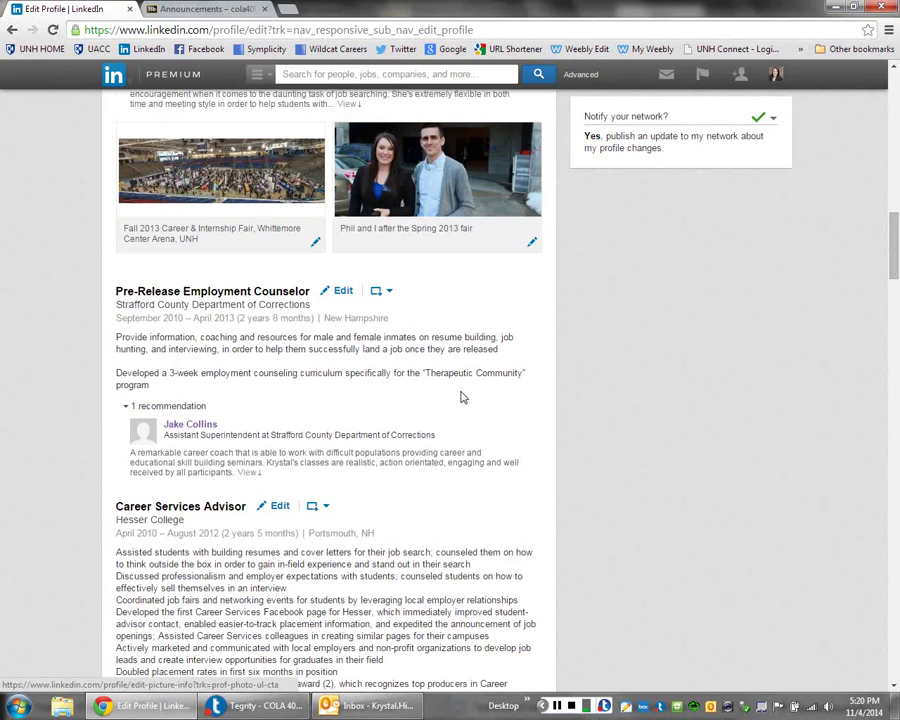
scroll(472, 396, up, 2)
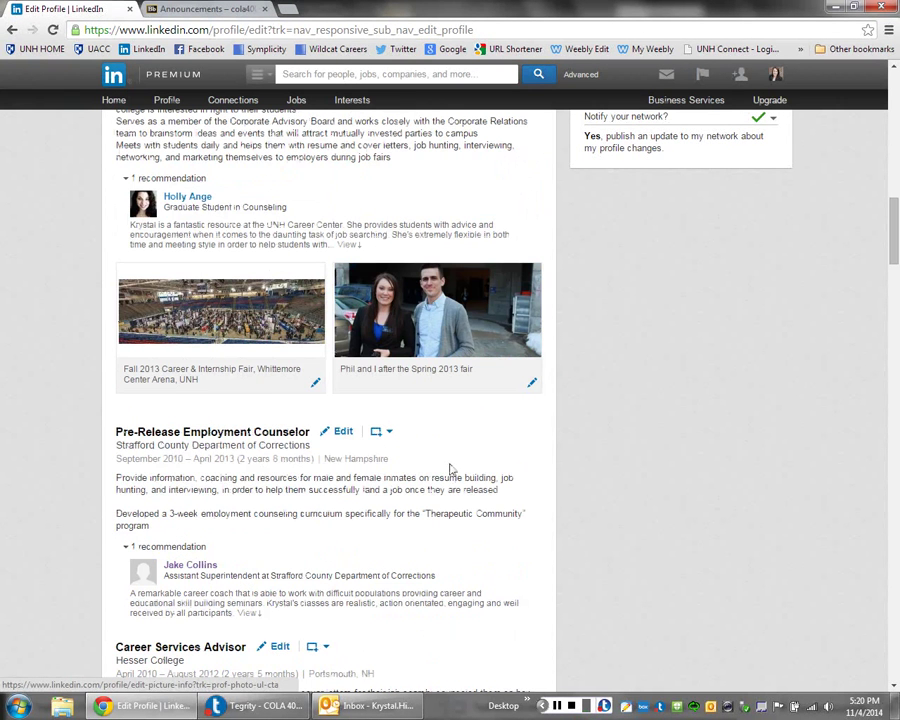
scroll(450, 448, down, 2)
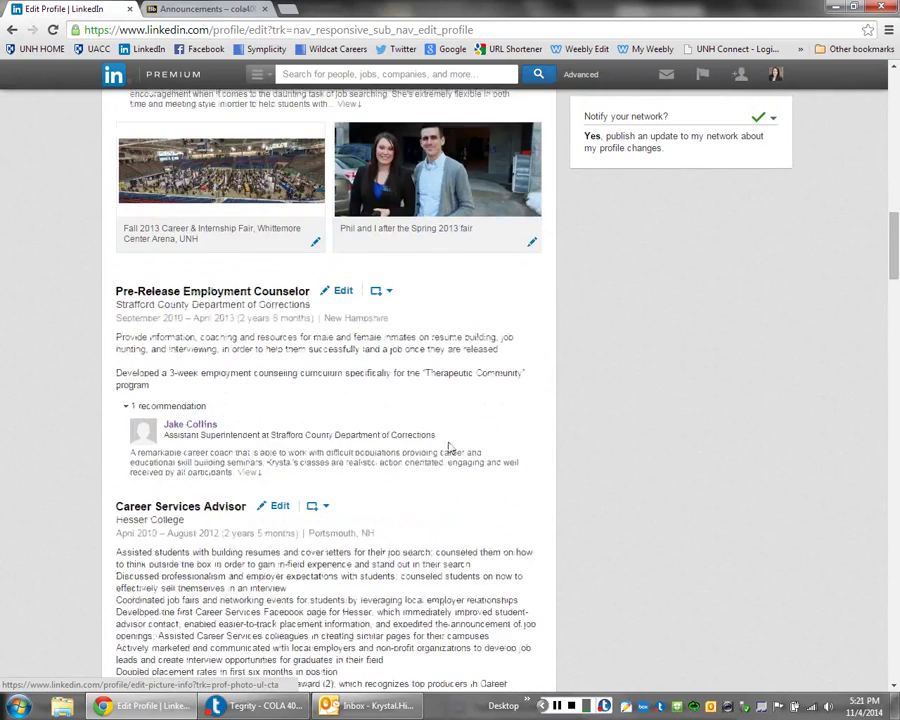
scroll(450, 448, down, 2)
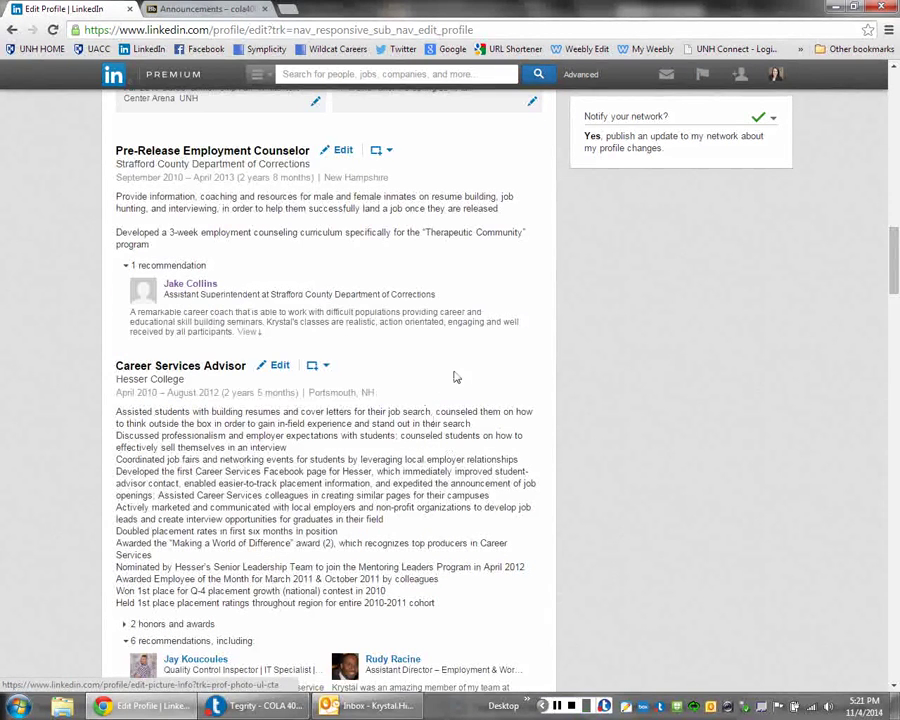
Examine the earlier positions and the Education, Honors & Awards and Skills sections of the profile.
scroll(454, 376, down, 7)
scroll(454, 374, down, 6)
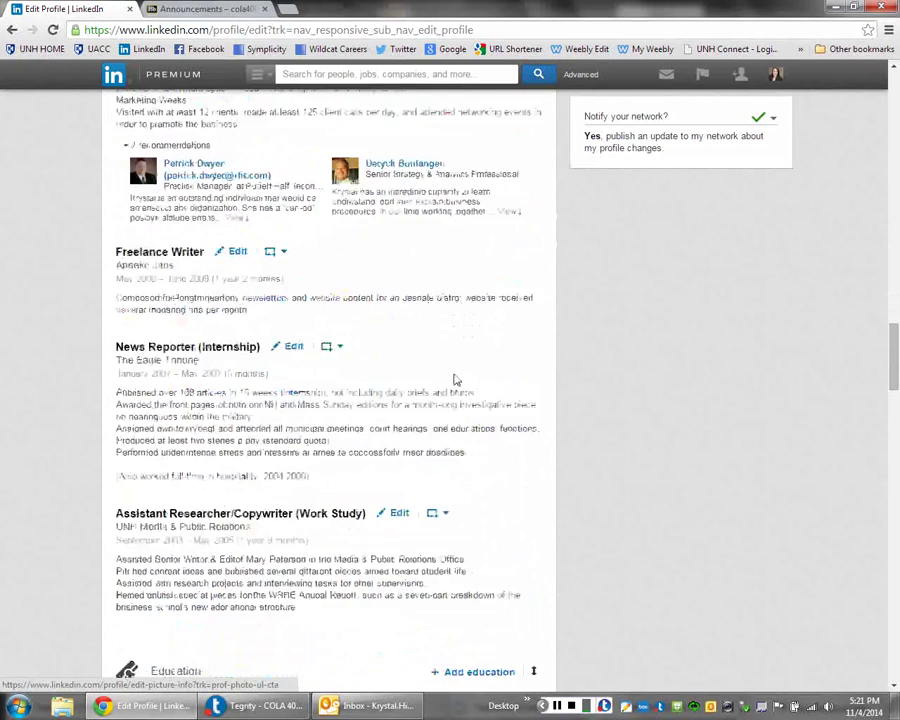
scroll(455, 379, down, 5)
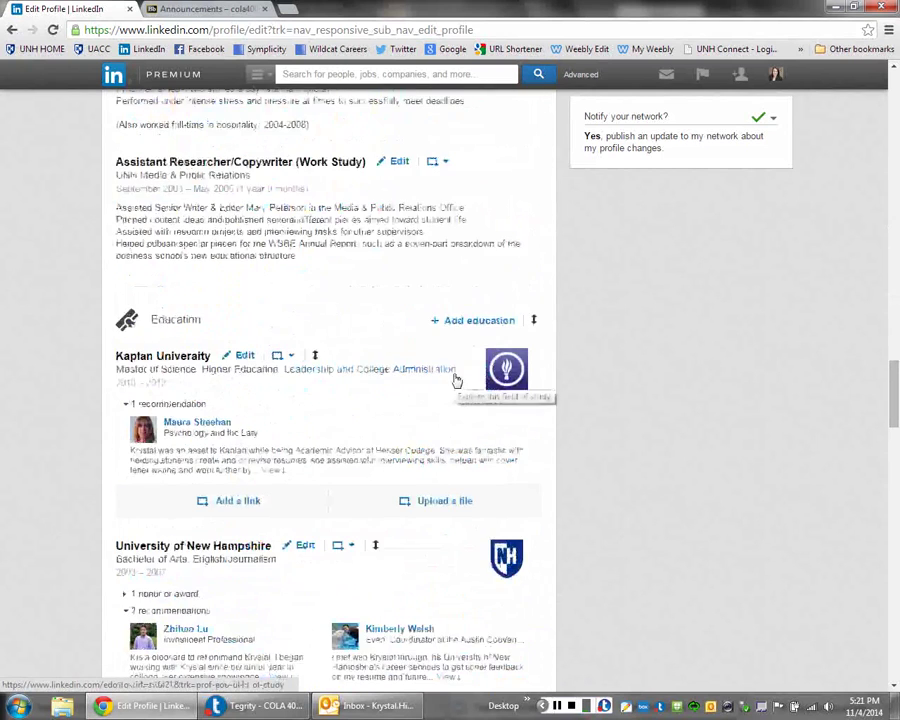
scroll(452, 374, down, 4)
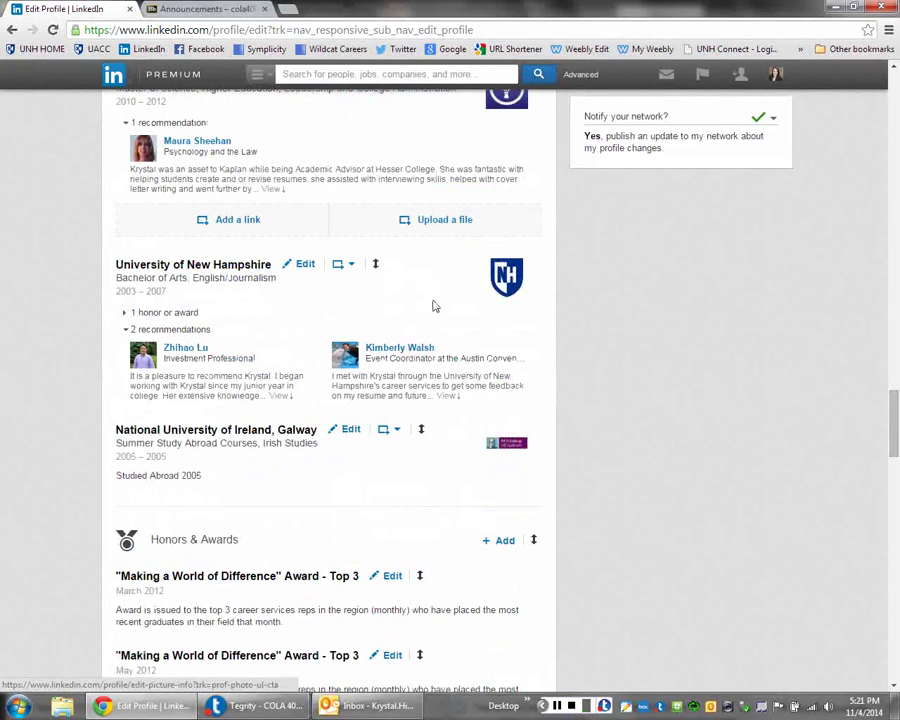
scroll(424, 305, down, 1)
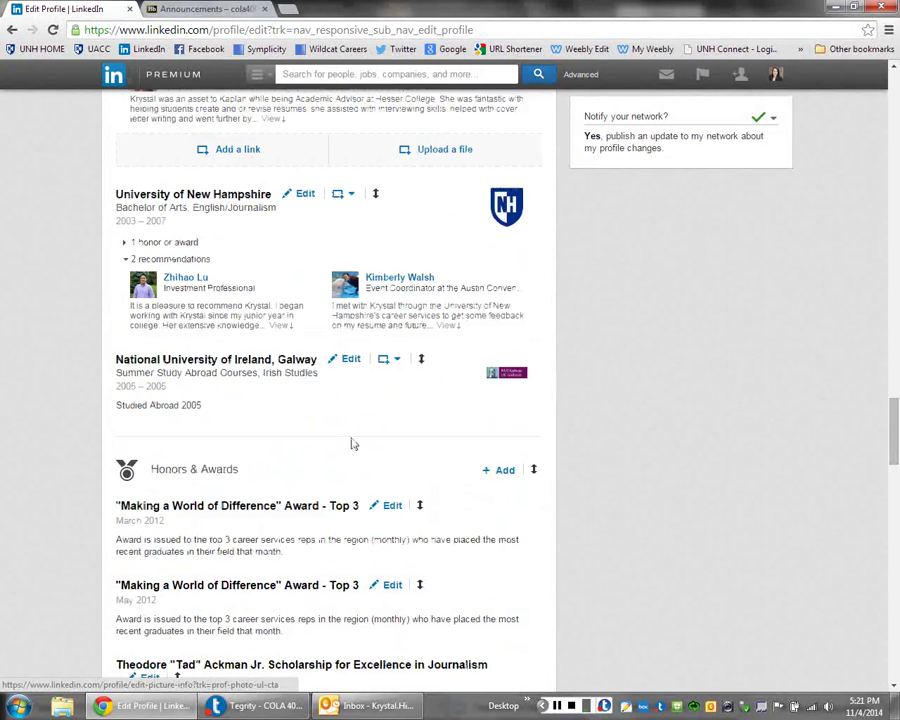
scroll(424, 411, down, 5)
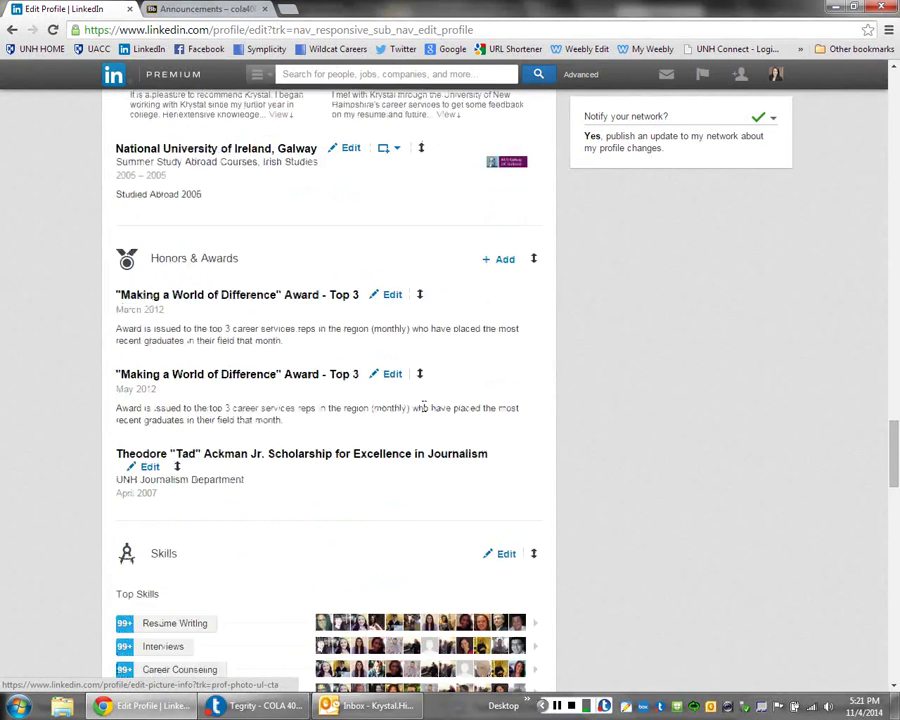
scroll(483, 425, down, 2)
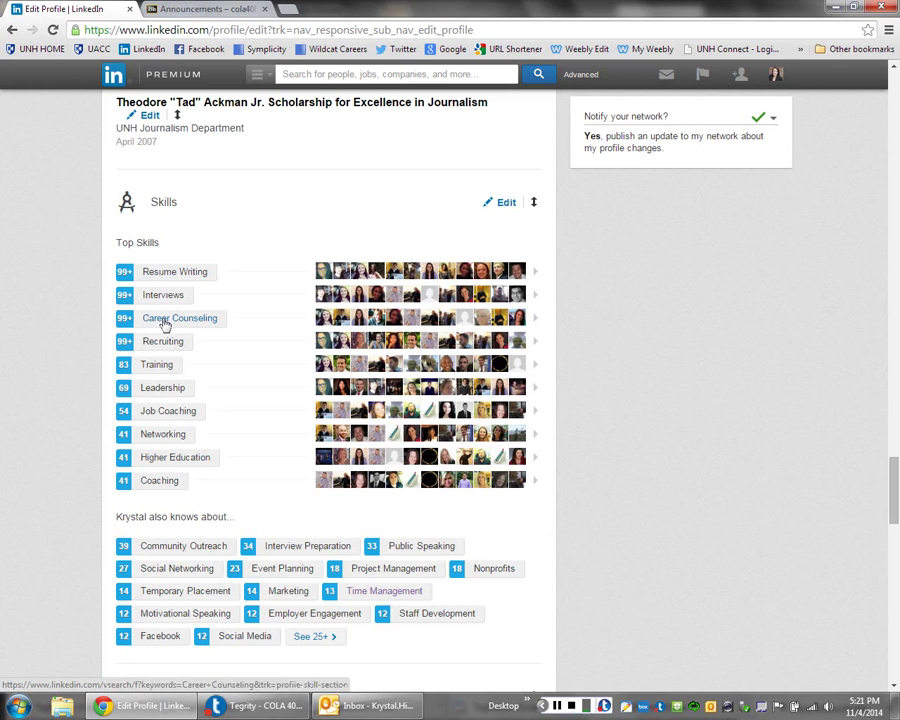
Examine the Additional Info, Organizations, Publications and Volunteer Experience & Causes sections of the profile.
scroll(399, 362, down, 3)
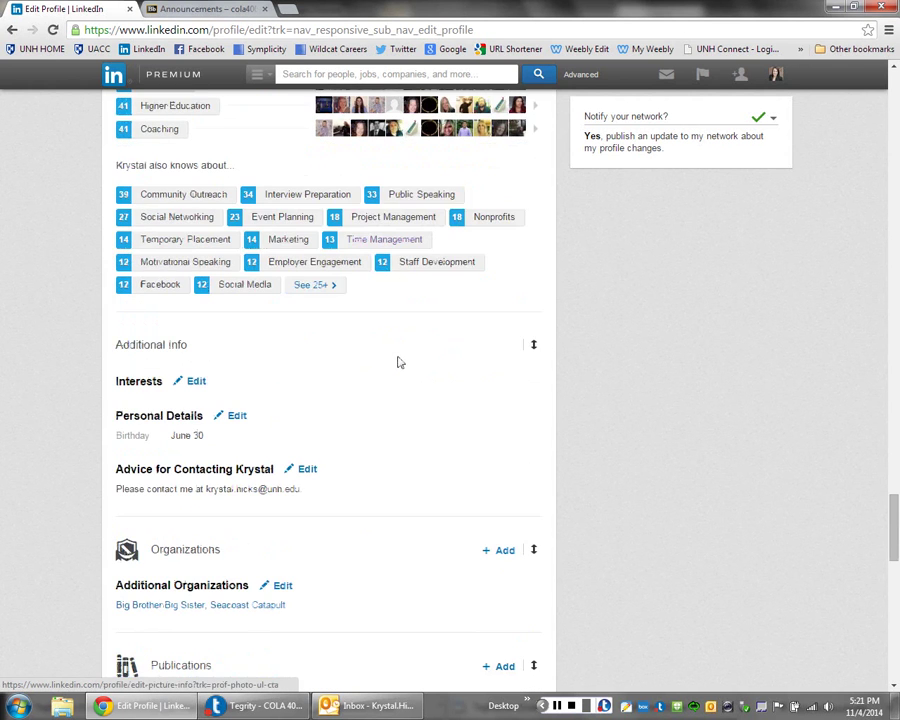
scroll(399, 362, down, 3)
scroll(400, 366, down, 1)
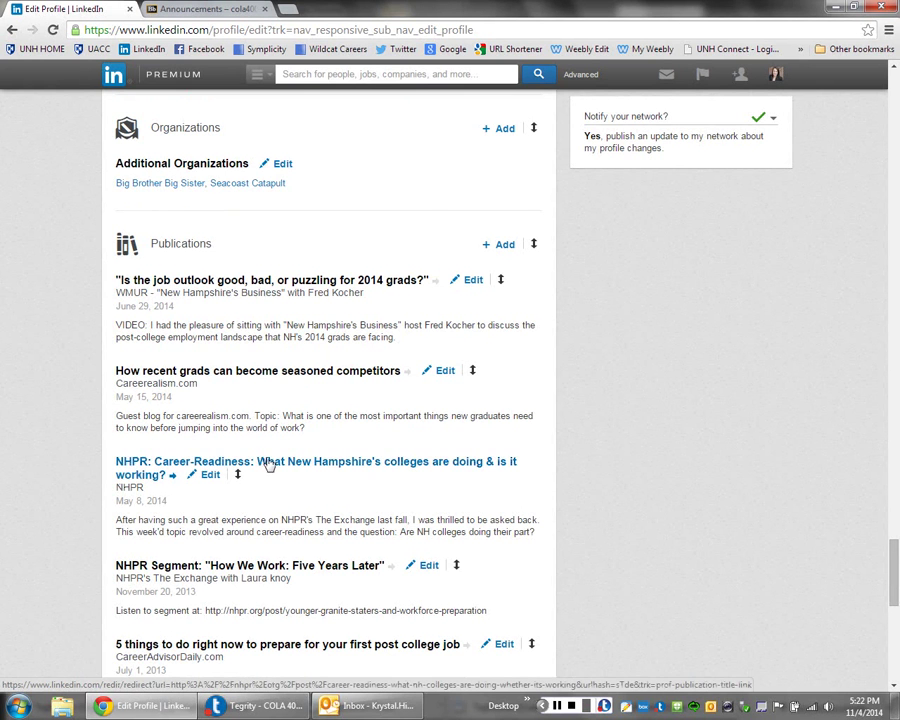
scroll(268, 464, down, 2)
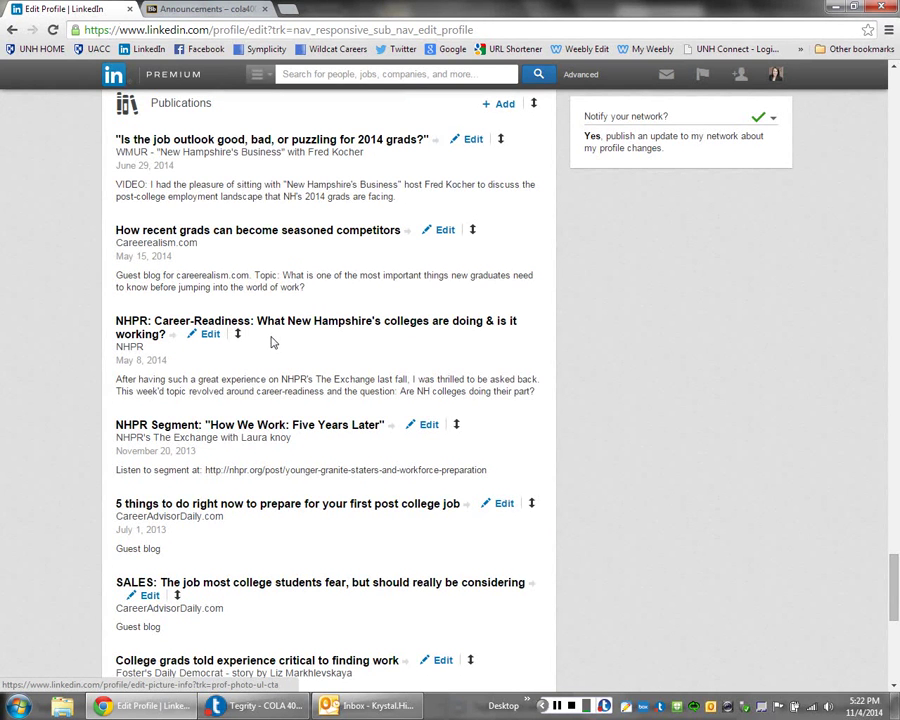
scroll(270, 345, down, 3)
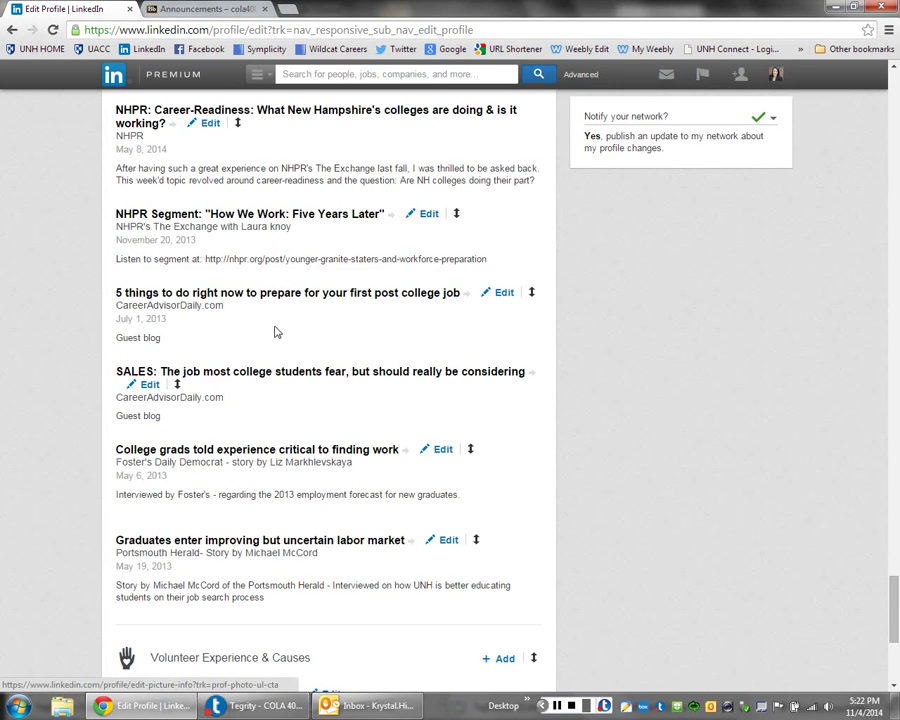
scroll(300, 338, down, 5)
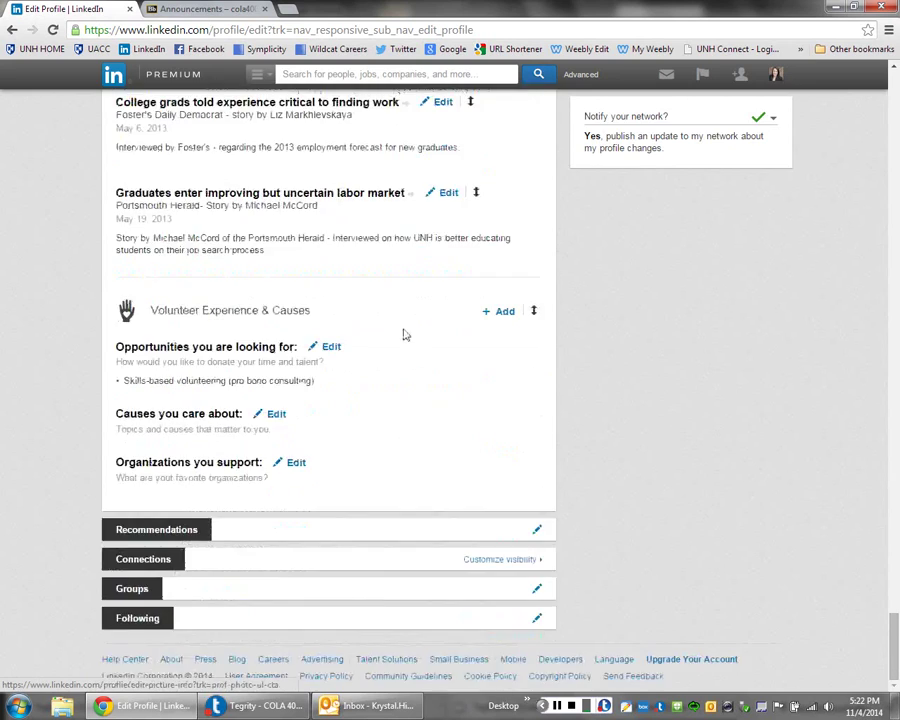
scroll(470, 390, up, 3)
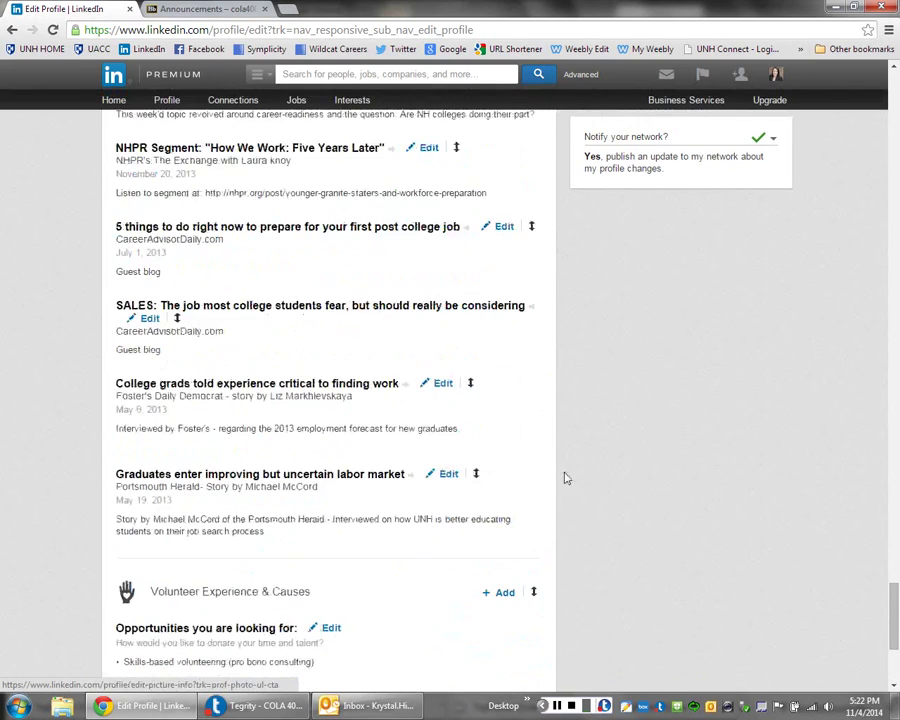
Return to the start of the profile and examine the recommended additional sections such as Projects, Languages, Test Scores and Courses.
scroll(560, 472, up, 5)
scroll(240, 326, up, 15)
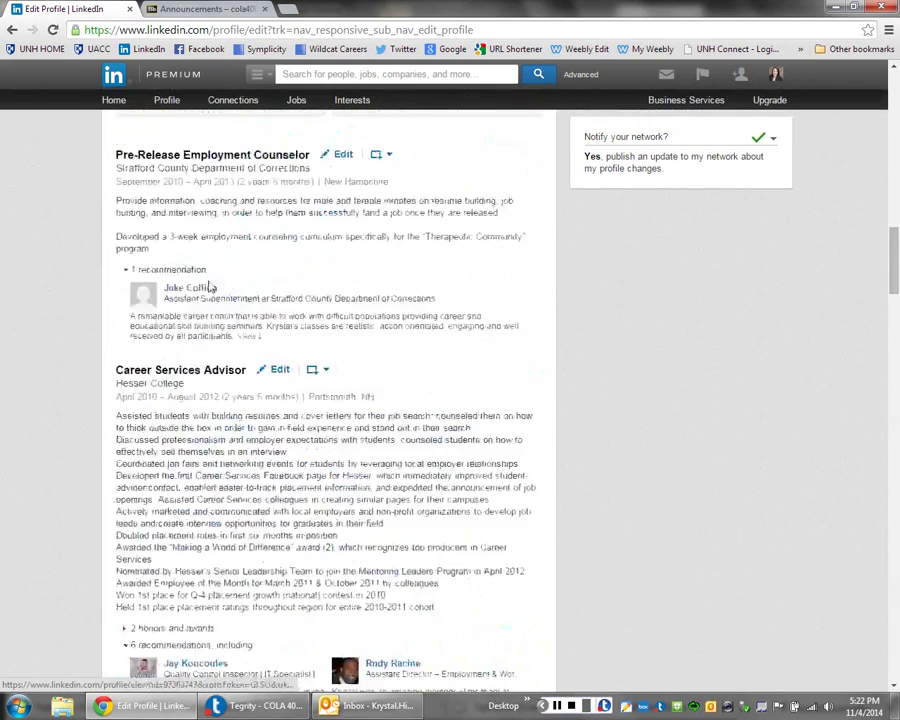
scroll(270, 405, up, 10)
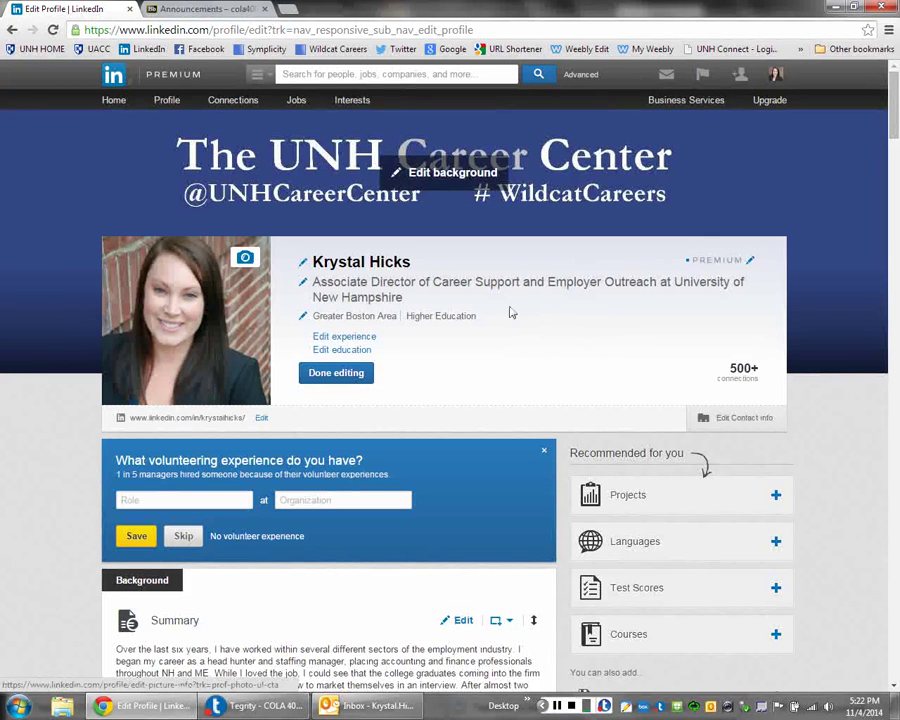
scroll(510, 314, down, 2)
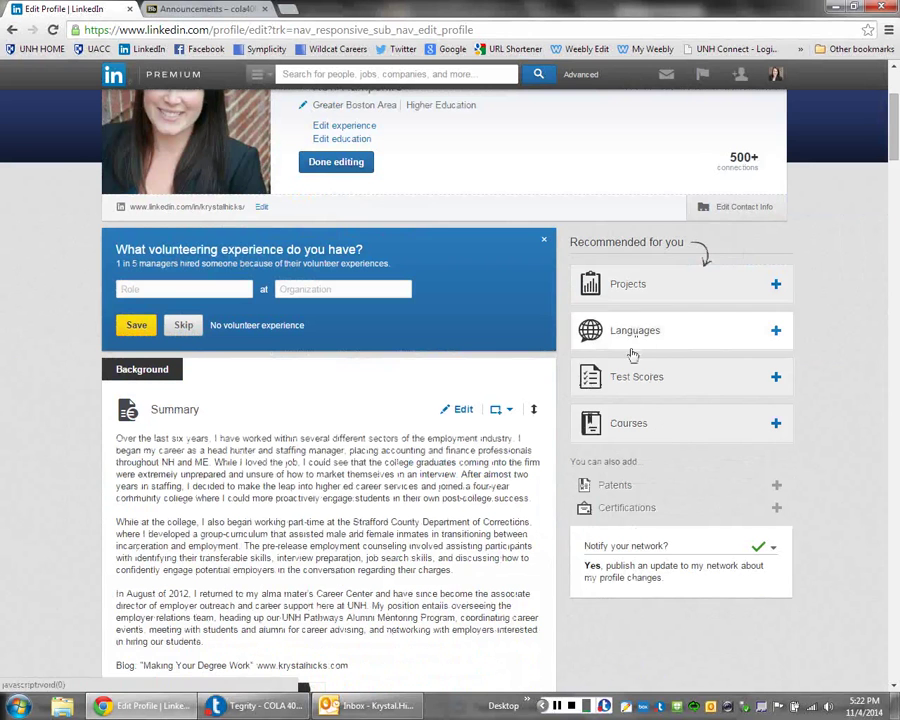
mouse_move(665, 345)
mouse_down()
mouse_move(567, 338)
mouse_move(672, 332)
mouse_up()
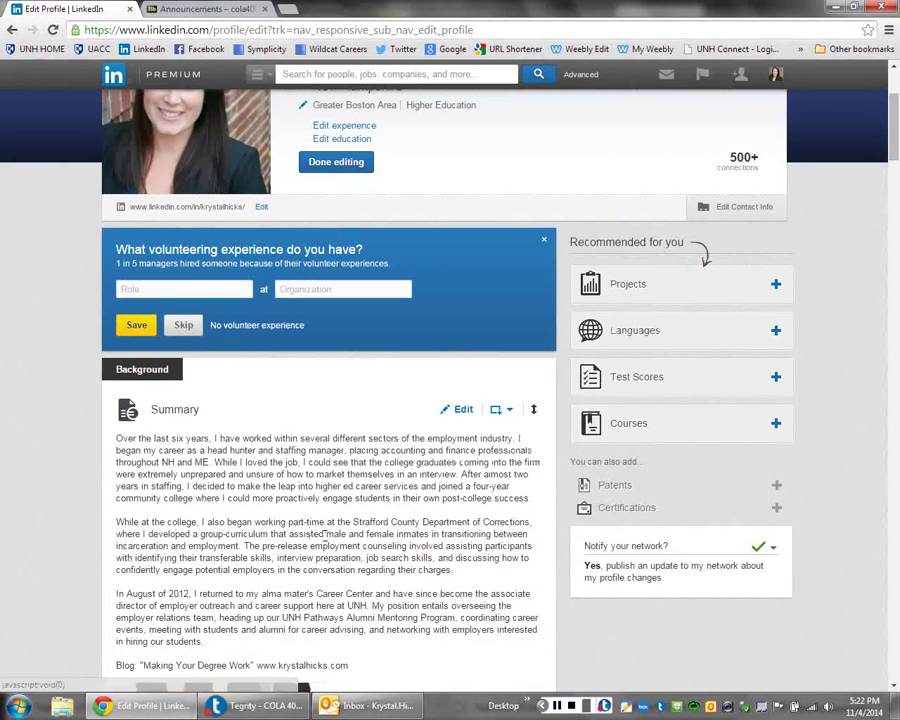
scroll(818, 412, up, 2)
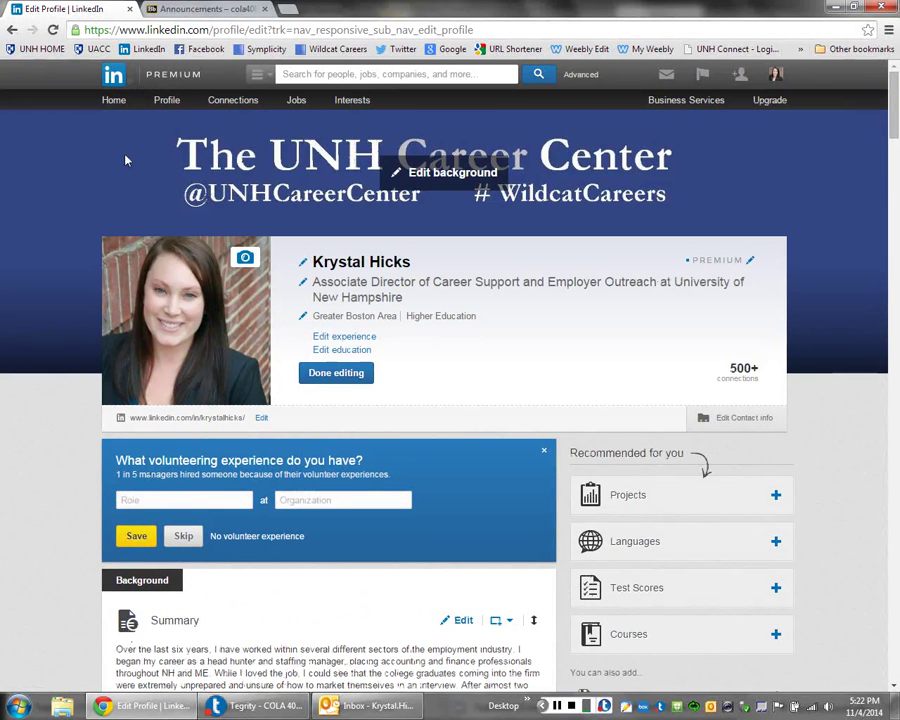
Open the home page and look through the news feed to the new-job congratulations update.
click(114, 101)
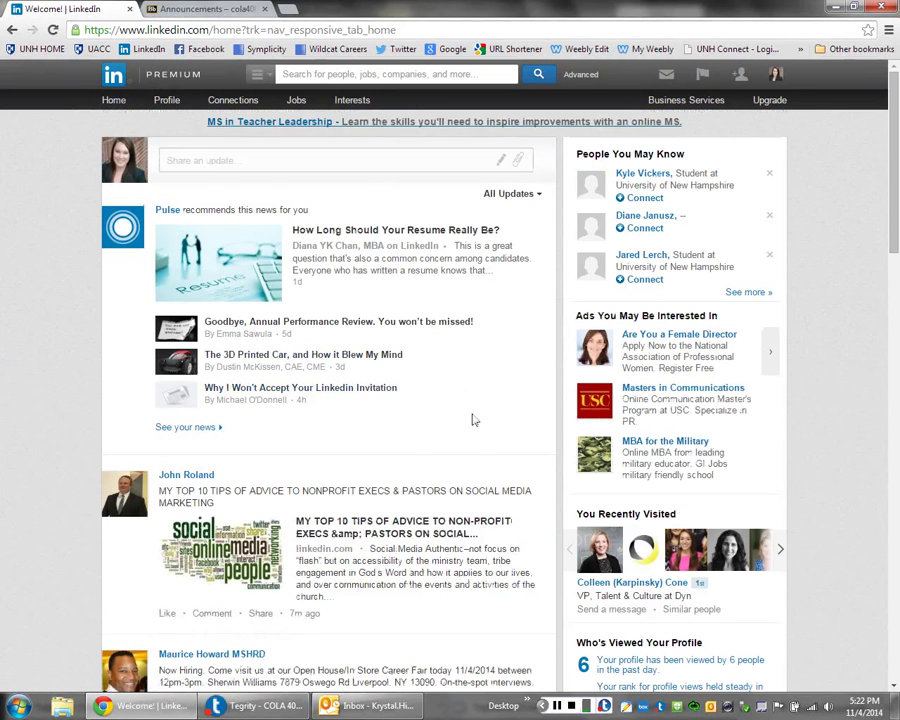
scroll(473, 418, down, 2)
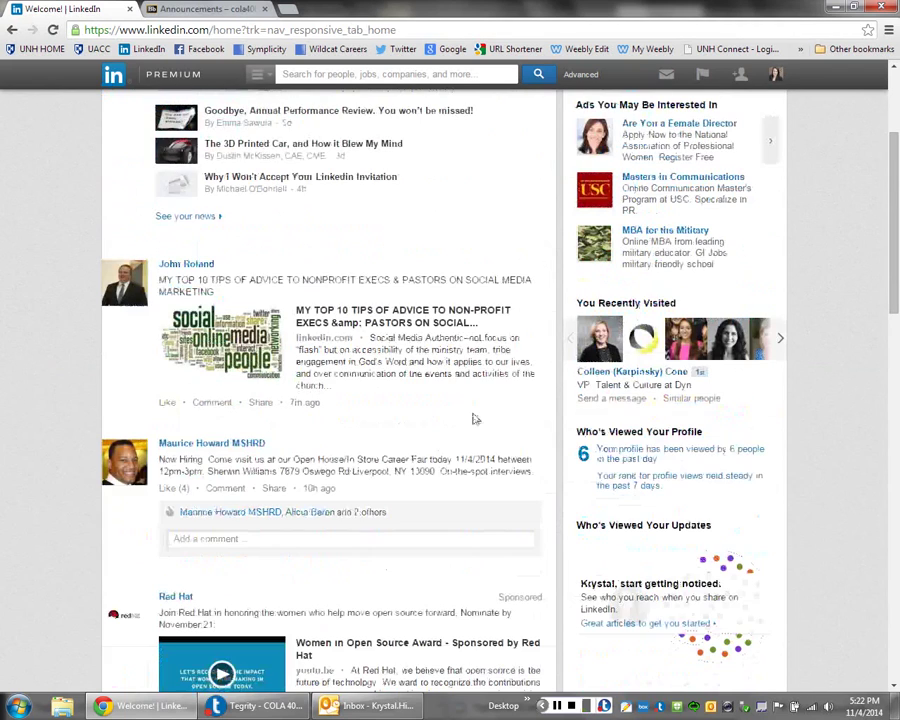
scroll(432, 394, down, 1)
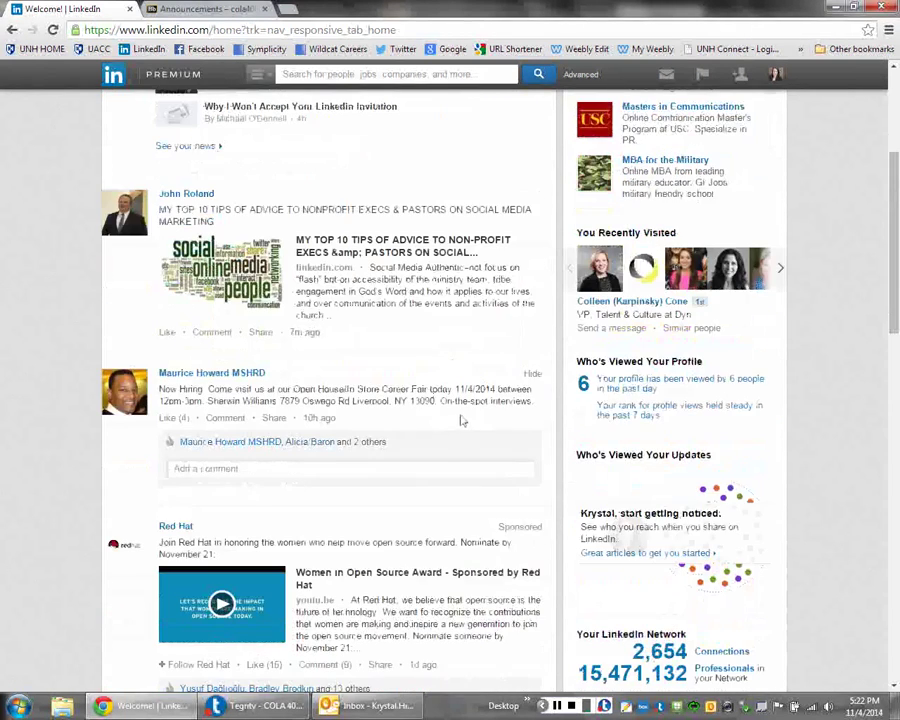
scroll(460, 418, down, 2)
scroll(460, 560, down, 10)
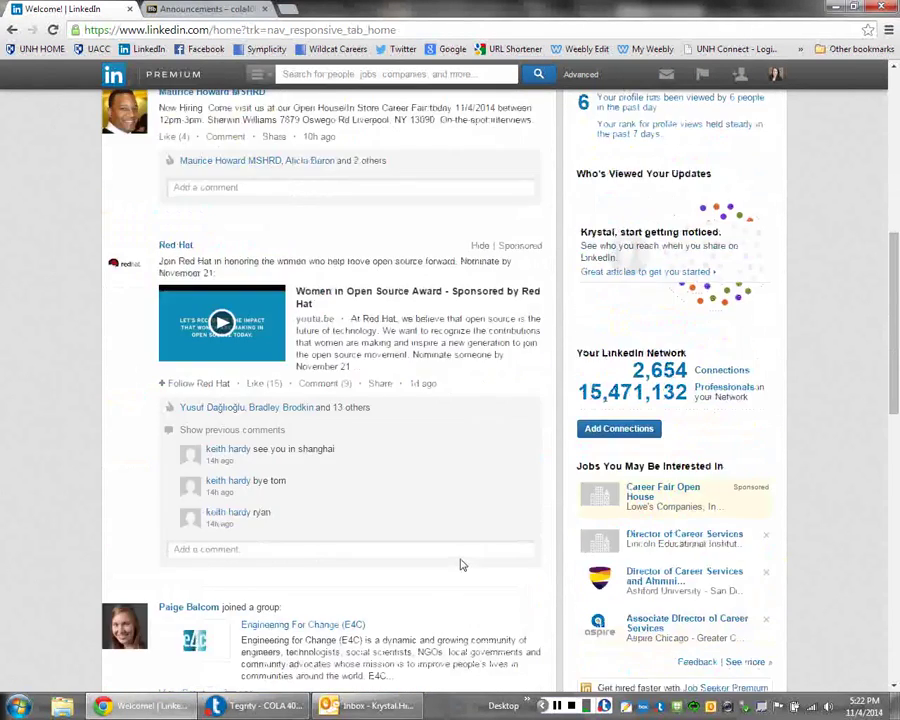
scroll(460, 560, down, 10)
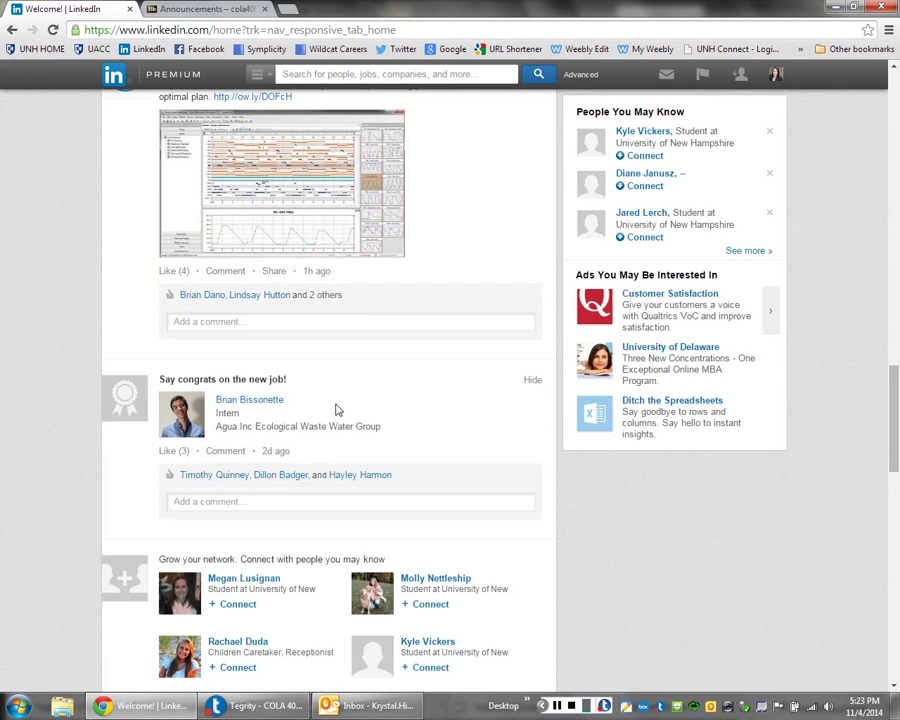
Look through the home feed's connection and job suggestions, the work anniversary, and the shared updates down to the University of Connecticut School of Business post.
scroll(440, 396, down, 3)
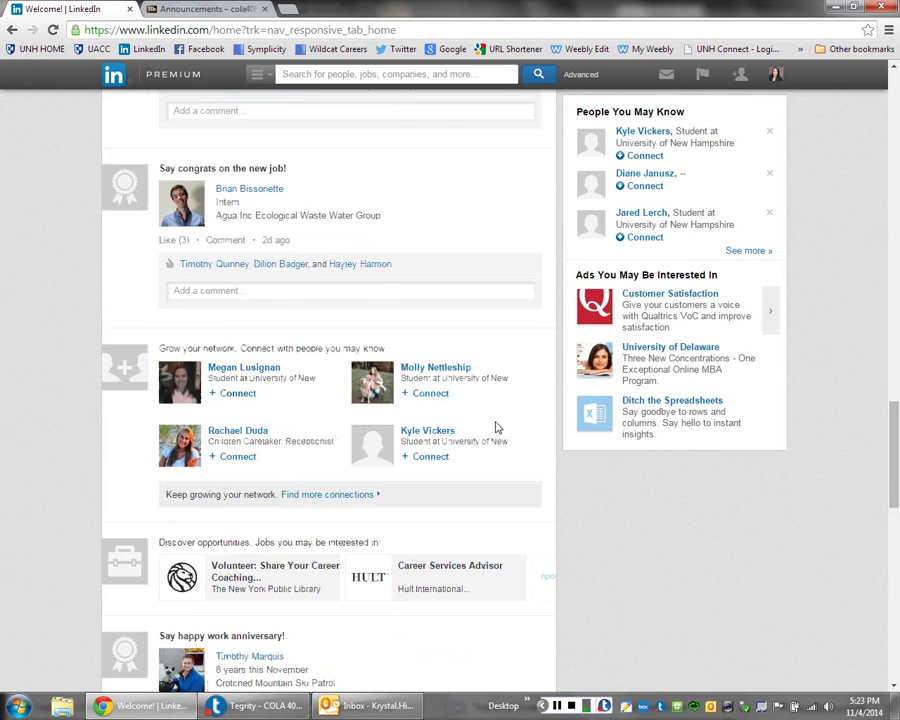
scroll(497, 427, down, 3)
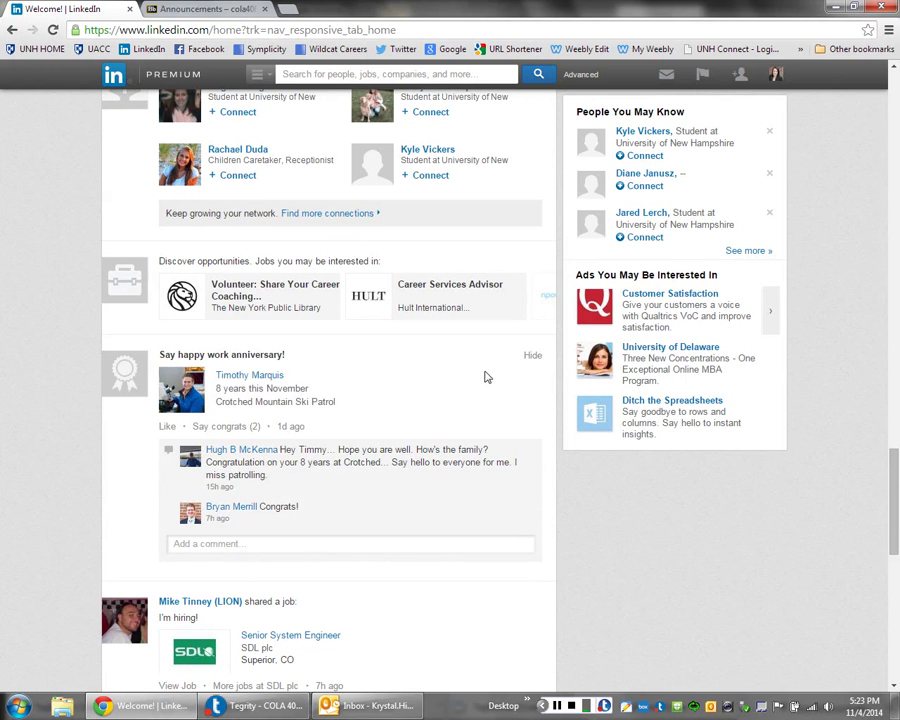
scroll(474, 370, down, 1)
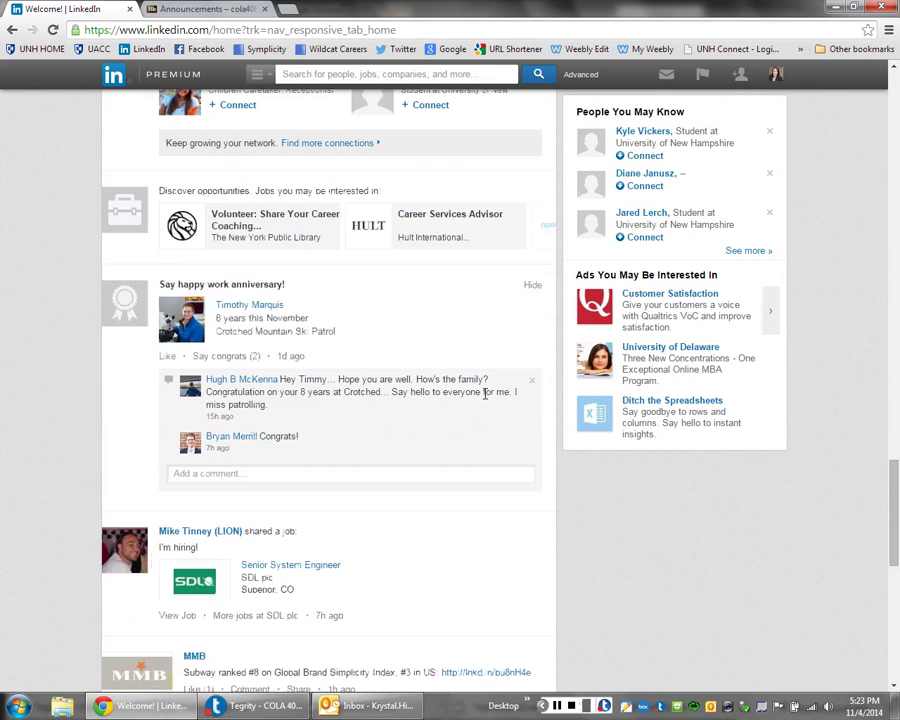
scroll(478, 578, down, 1)
scroll(458, 524, down, 3)
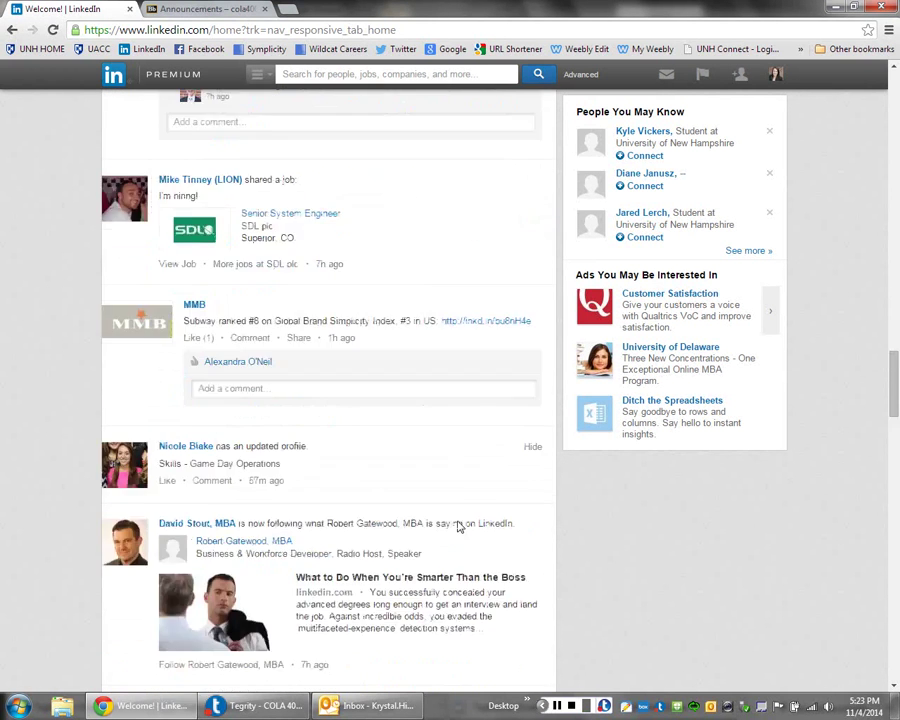
scroll(458, 524, down, 1)
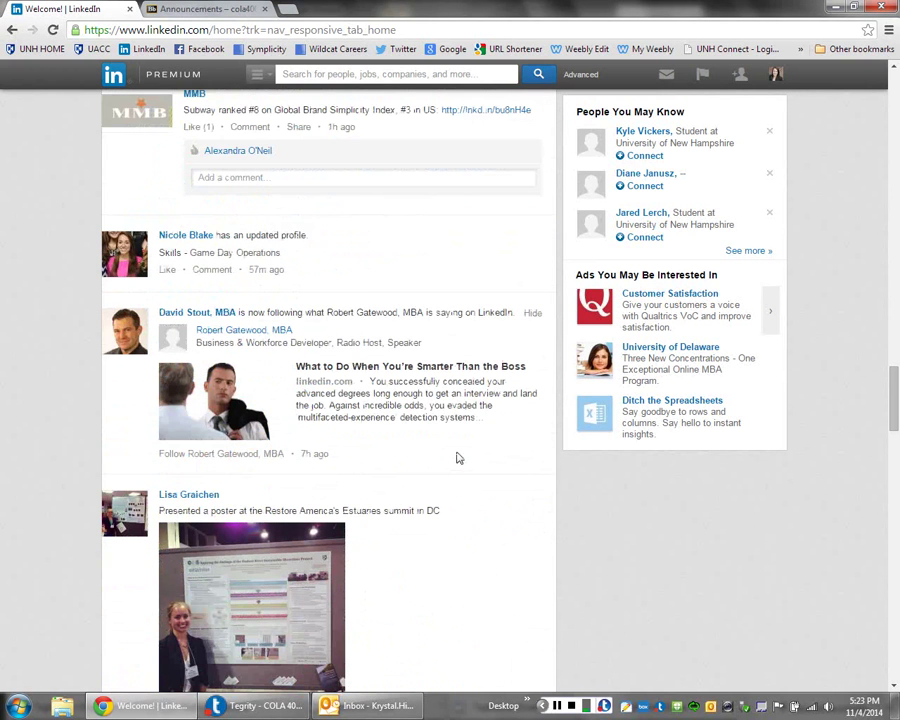
scroll(490, 560, down, 3)
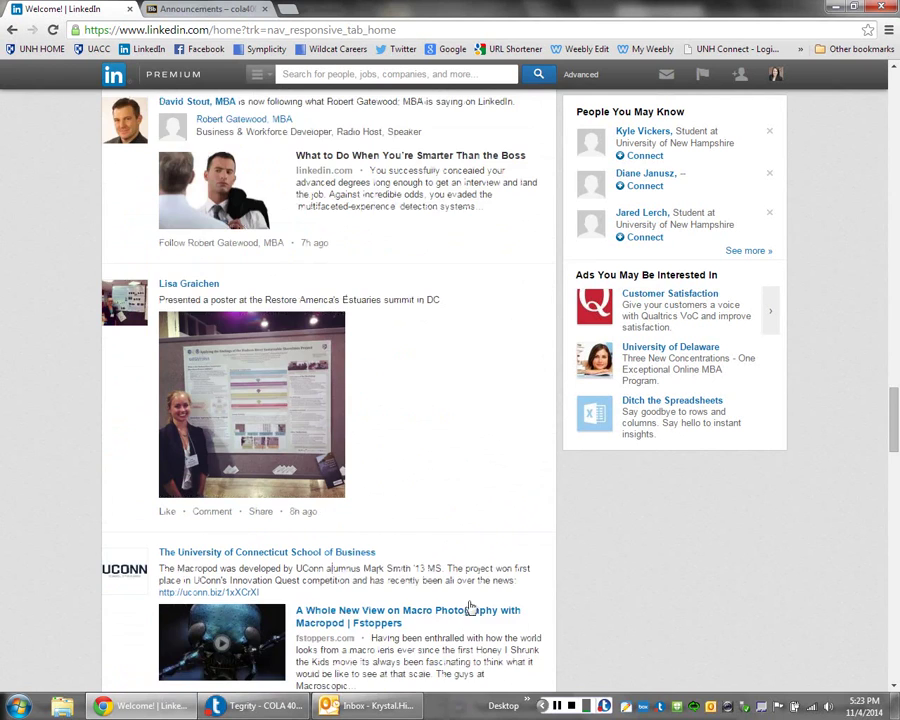
scroll(475, 598, down, 3)
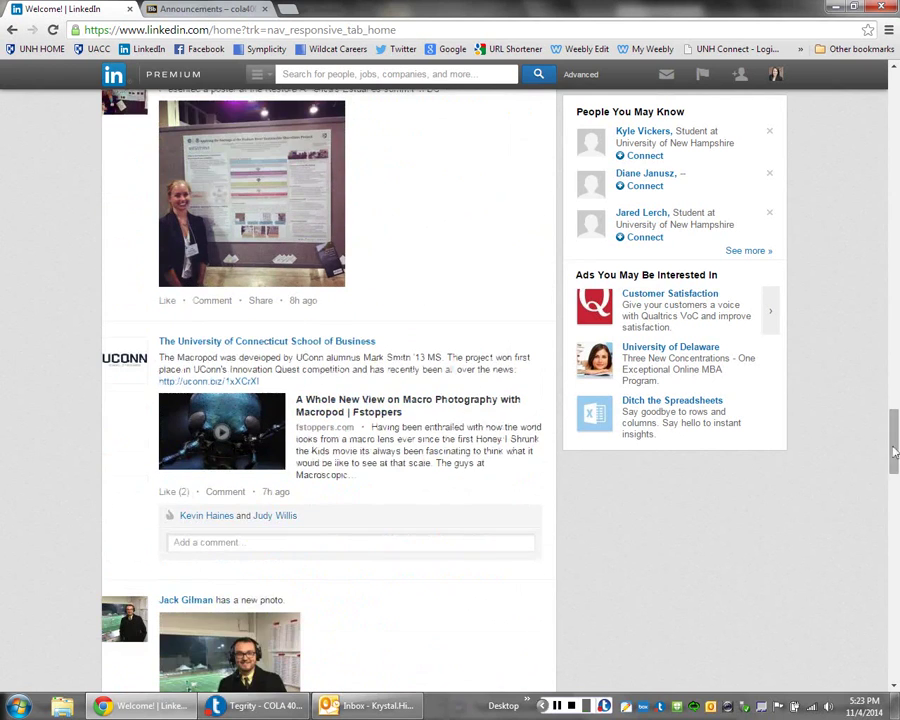
Return to the start of the home page and examine the LinkedIn network, suggested jobs and suggested groups beside the feed.
drag(896, 412, 896, 118)
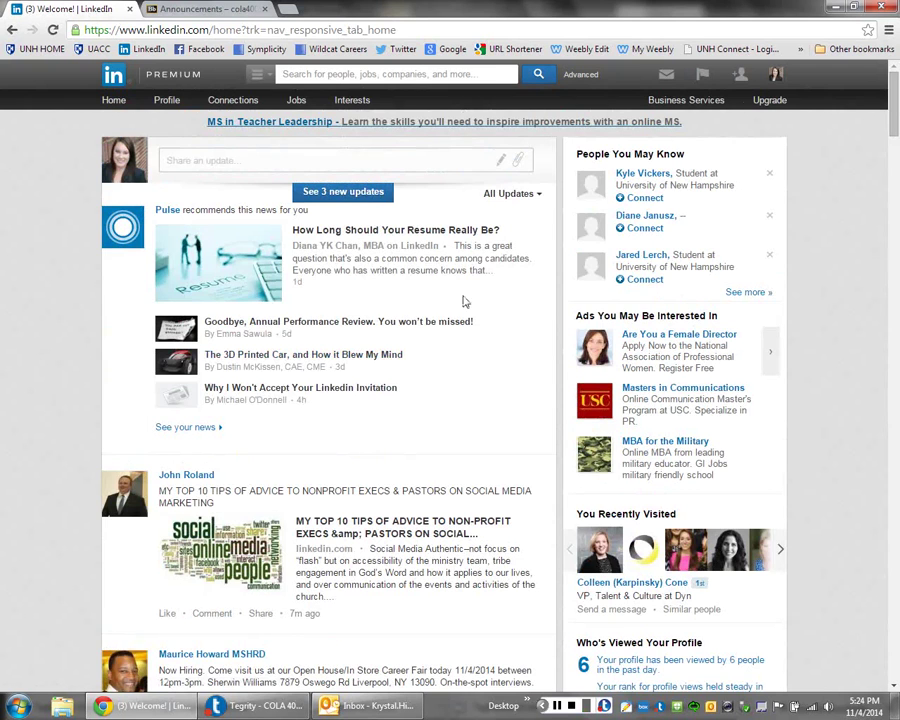
scroll(895, 143, down, 7)
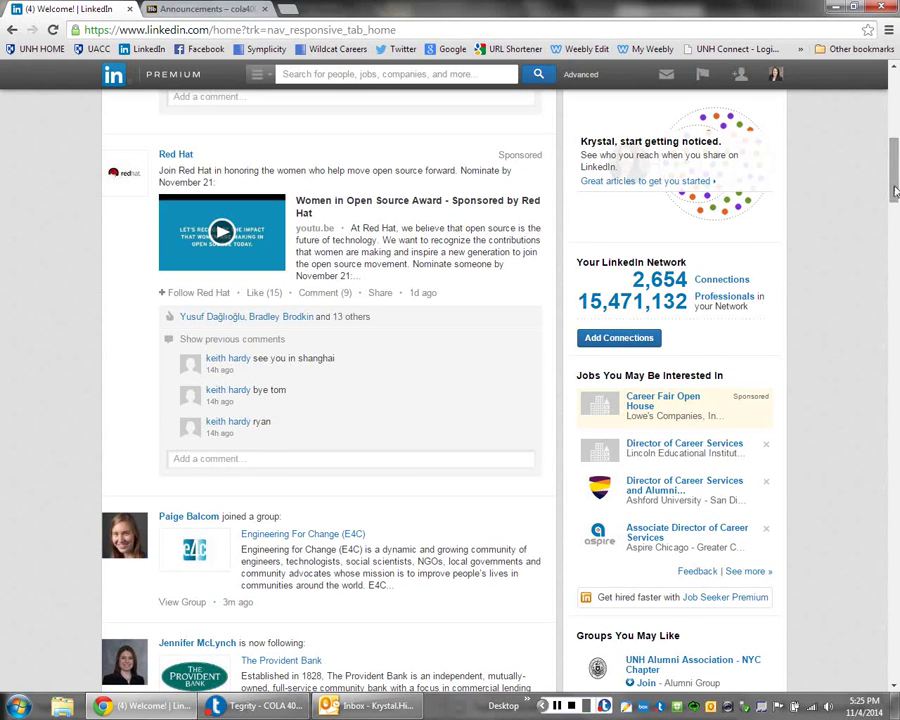
scroll(660, 163, down, 2)
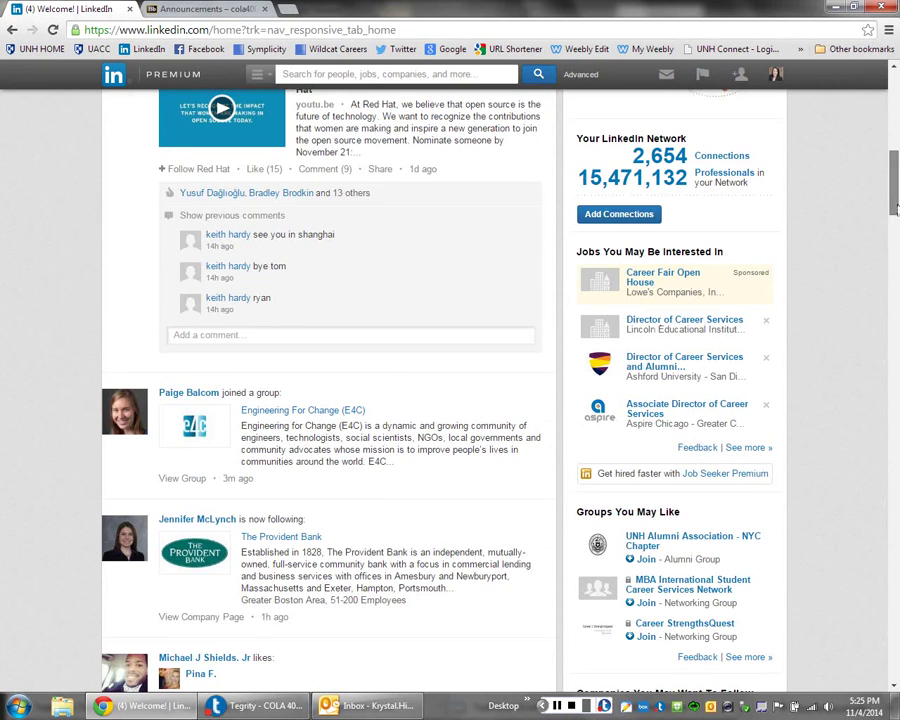
scroll(897, 192, up, 1)
drag(897, 192, 897, 126)
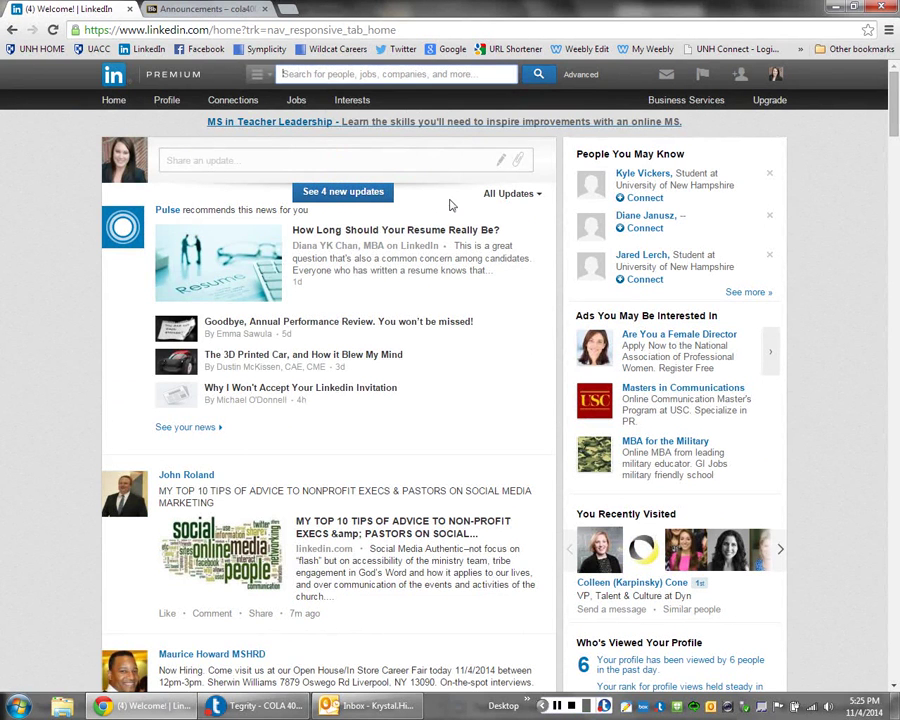
Search LinkedIn for "publishing" and restrict the results to companies.
text(publishin)
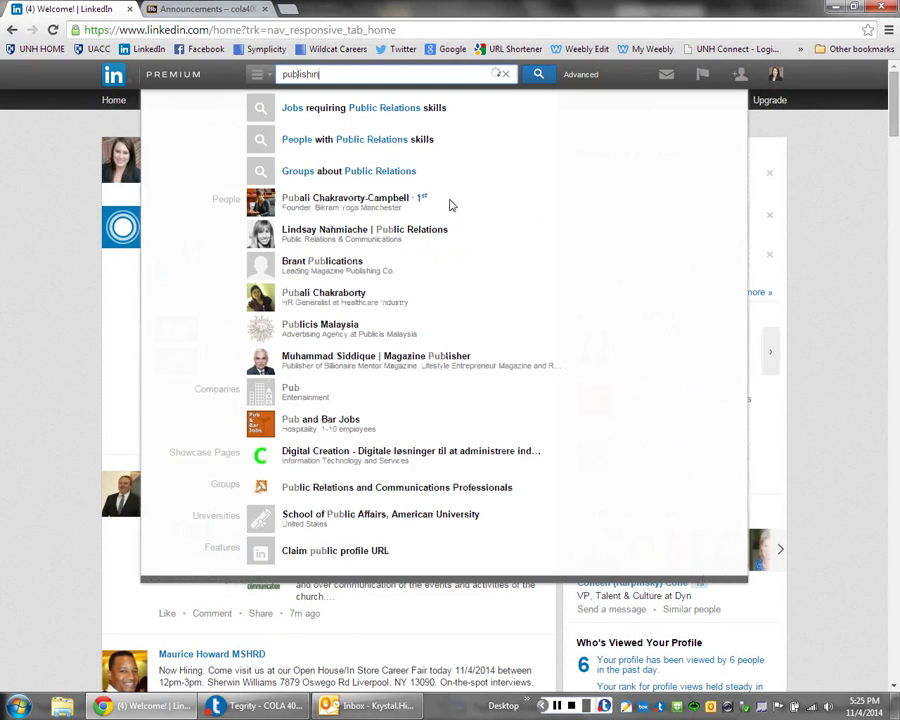
text(g)
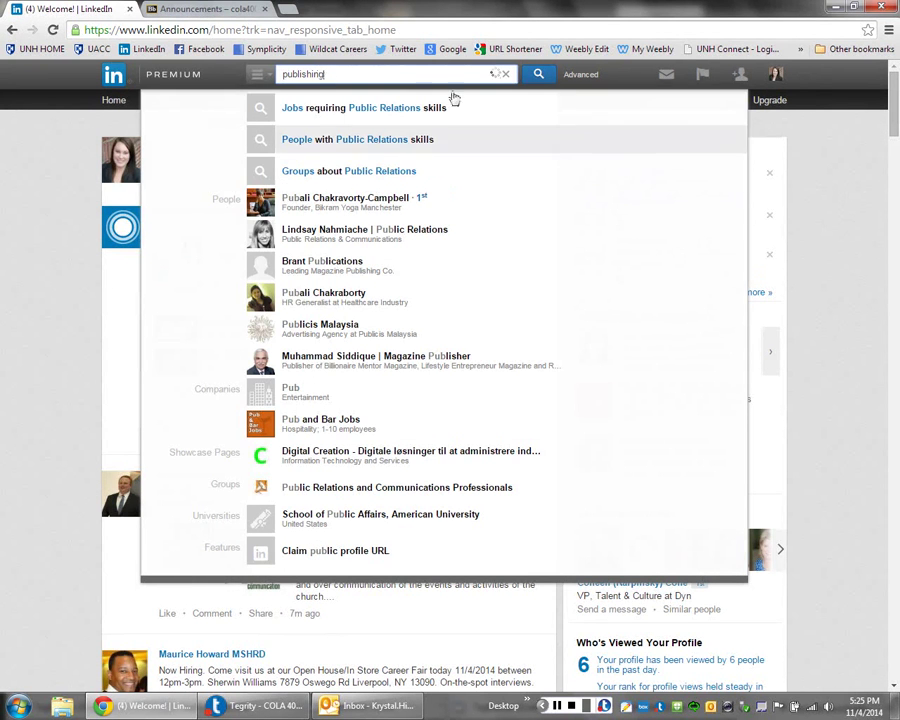
click(539, 75)
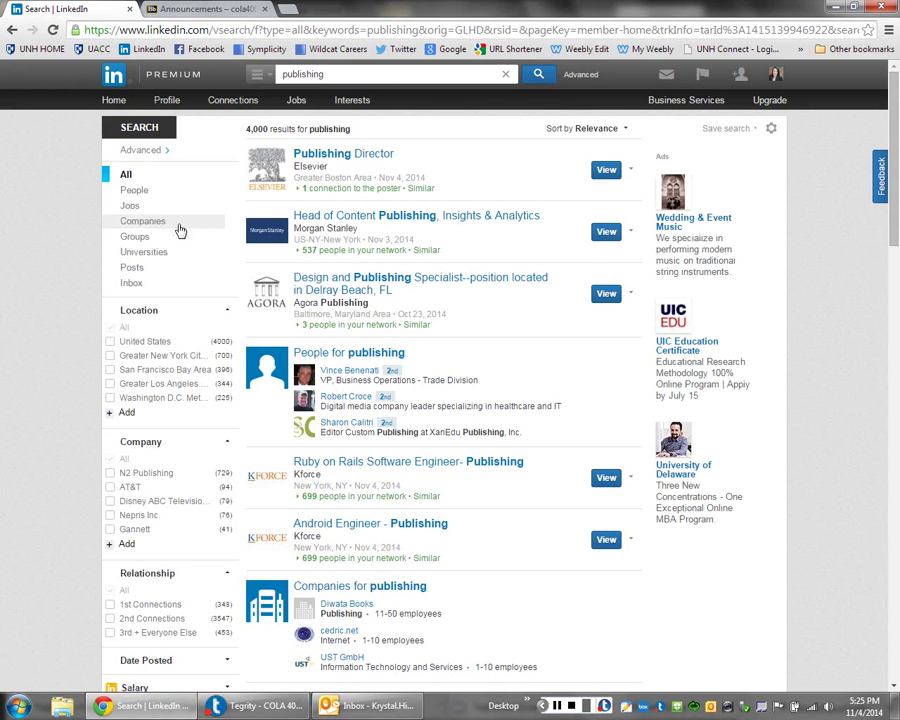
click(156, 226)
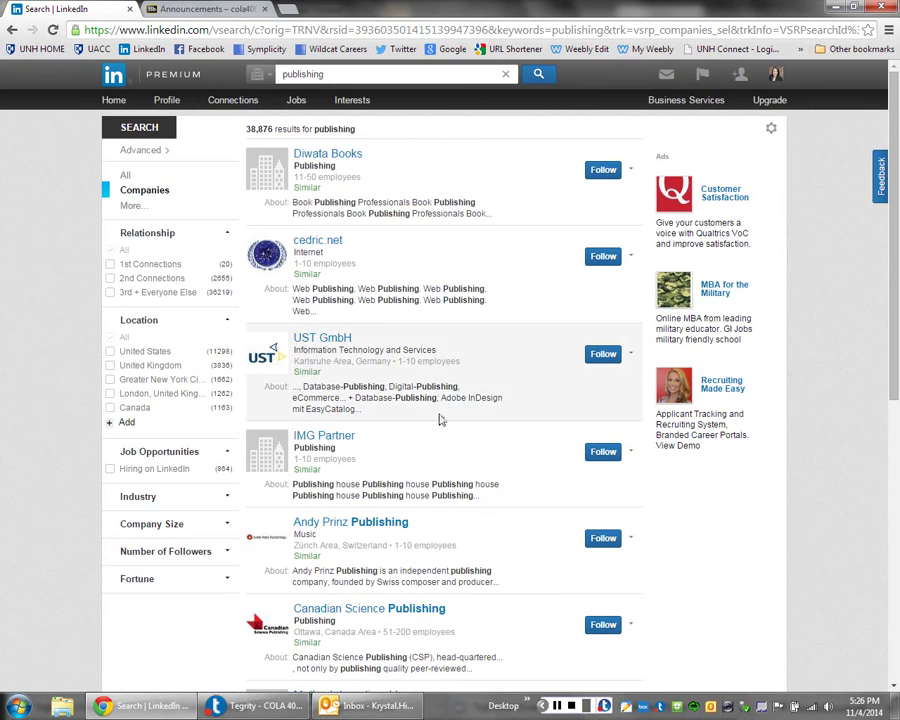
Open the Canadian Science Publishing company page from the results and follow the company.
scroll(442, 464, down, 1)
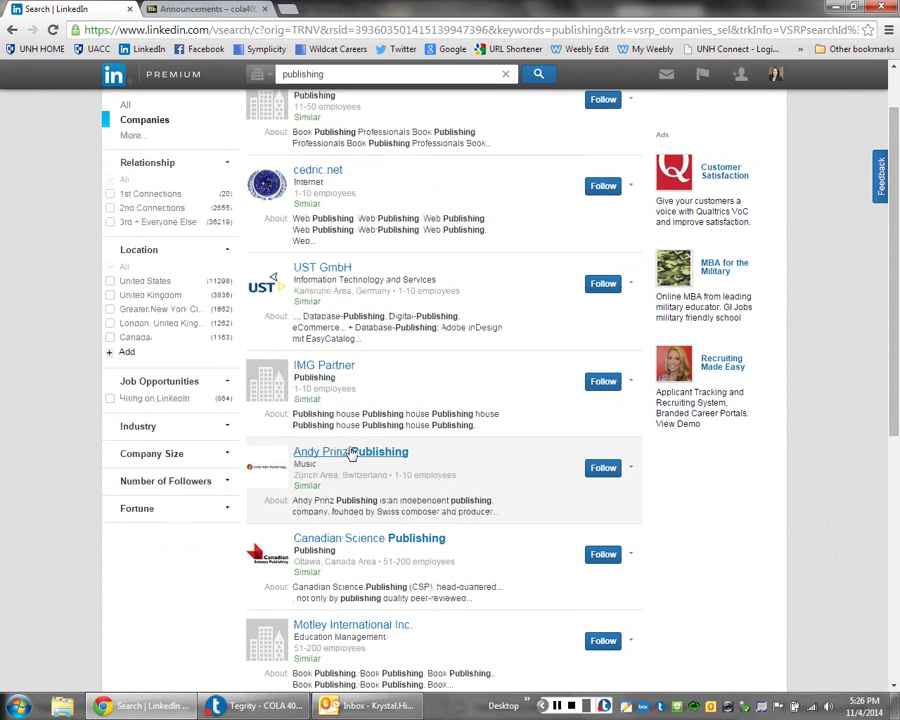
scroll(503, 478, down, 1)
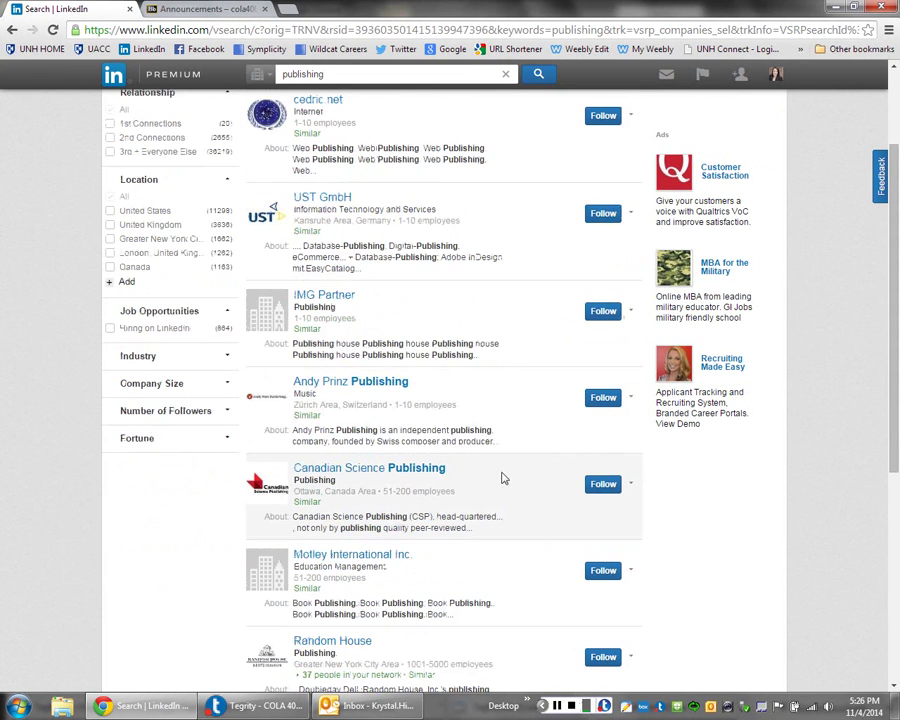
click(418, 470)
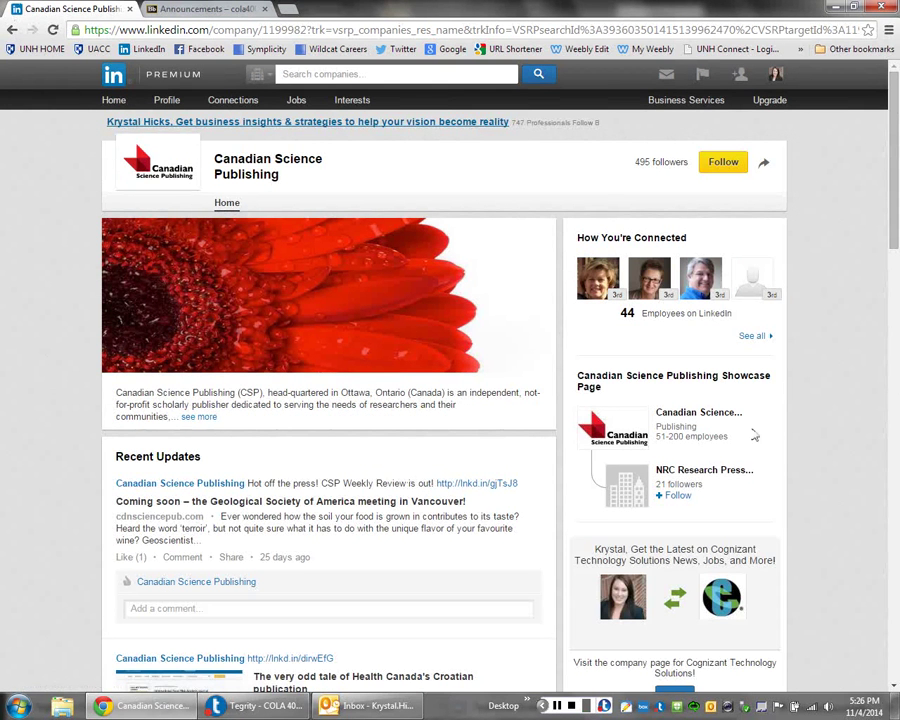
click(716, 170)
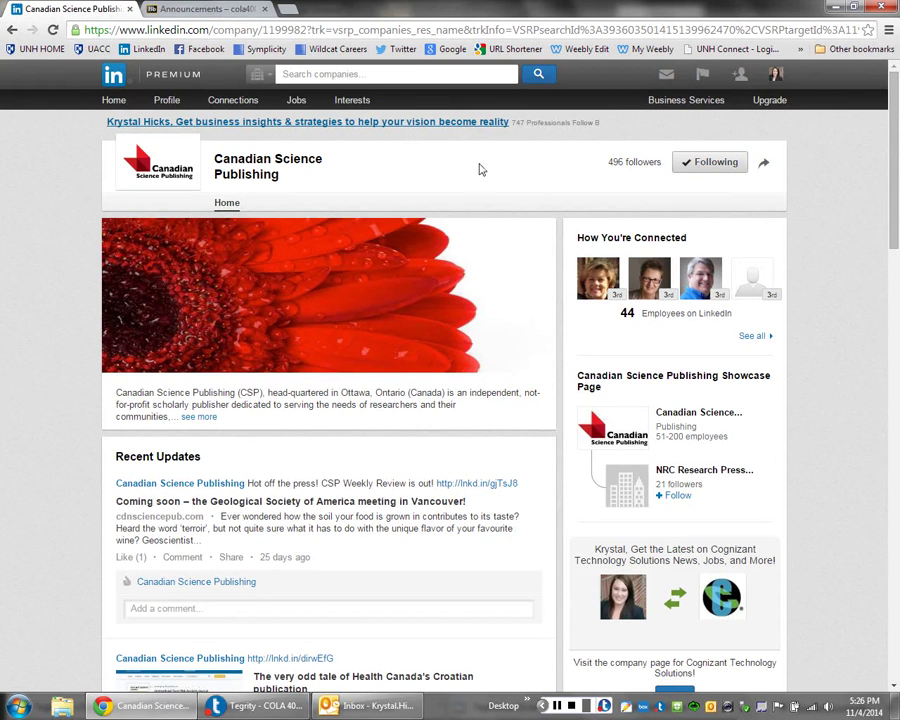
Review Canadian Science Publishing's recent updates, then expand and read its full company description and details.
scroll(334, 290, down, 6)
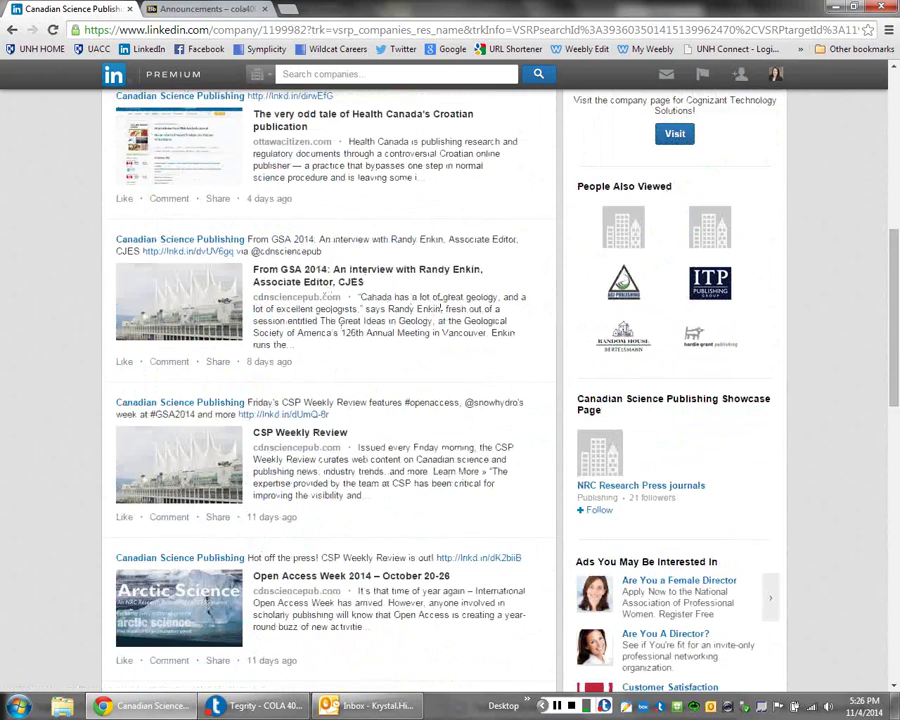
scroll(447, 310, up, 5)
scroll(422, 296, up, 1)
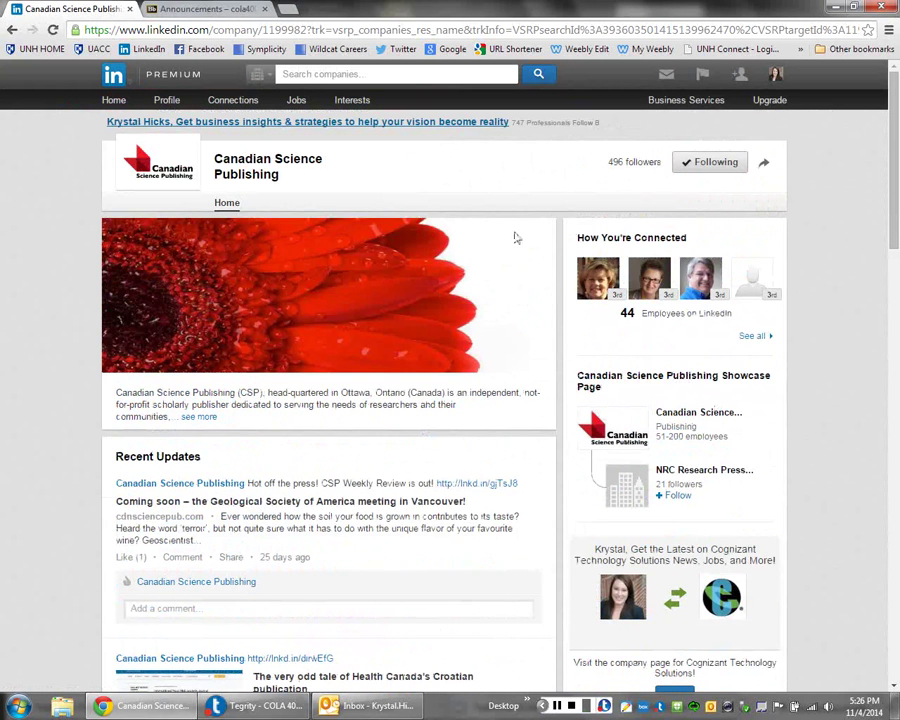
click(197, 417)
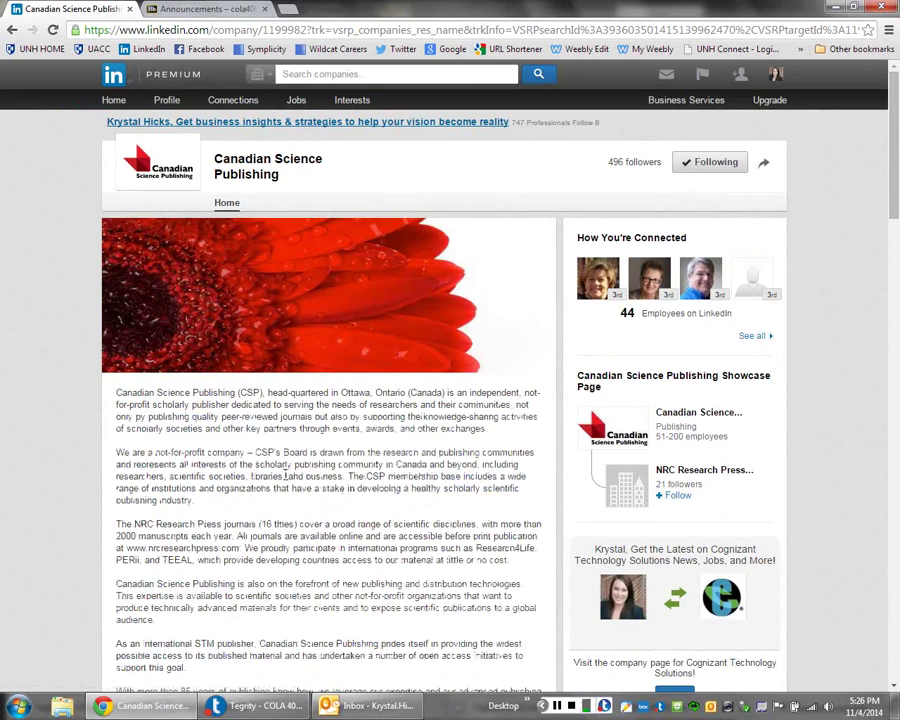
scroll(287, 476, down, 3)
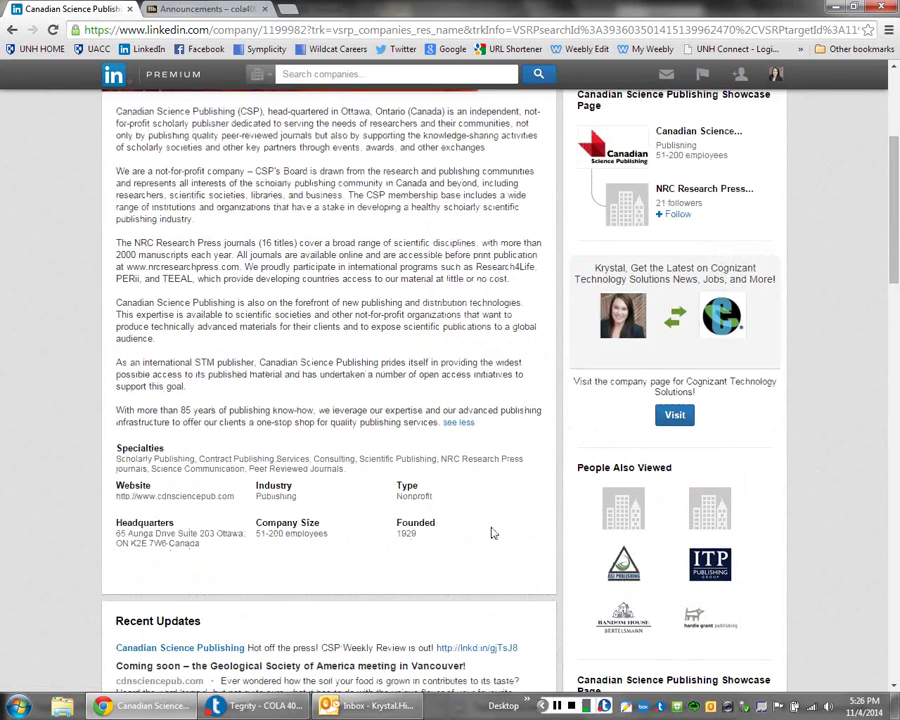
scroll(491, 539, up, 2)
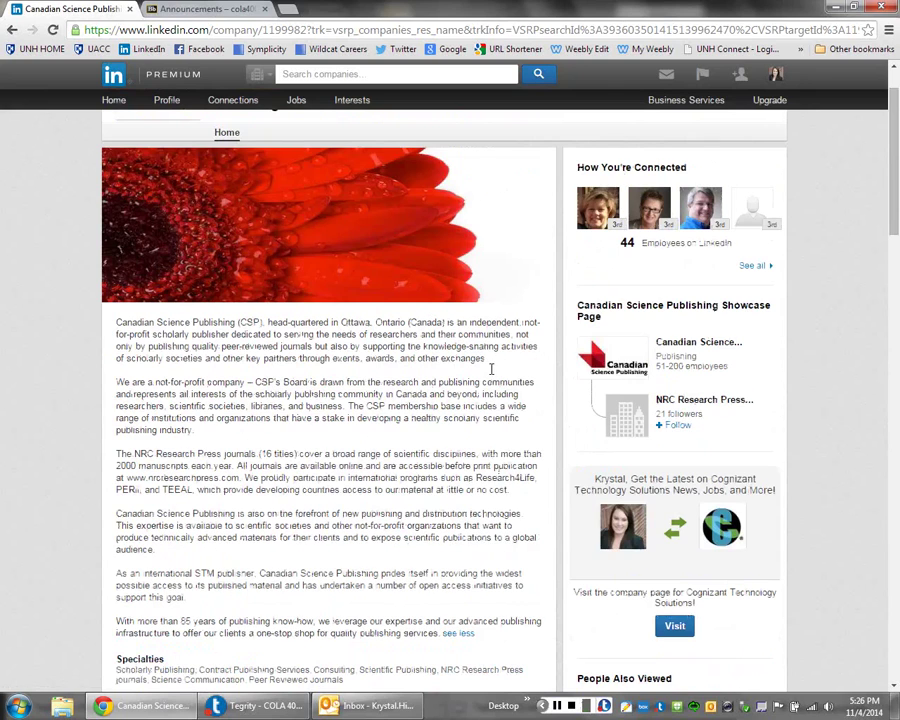
Open the full list of Canadian Science Publishing employees on LinkedIn and look through it.
click(750, 266)
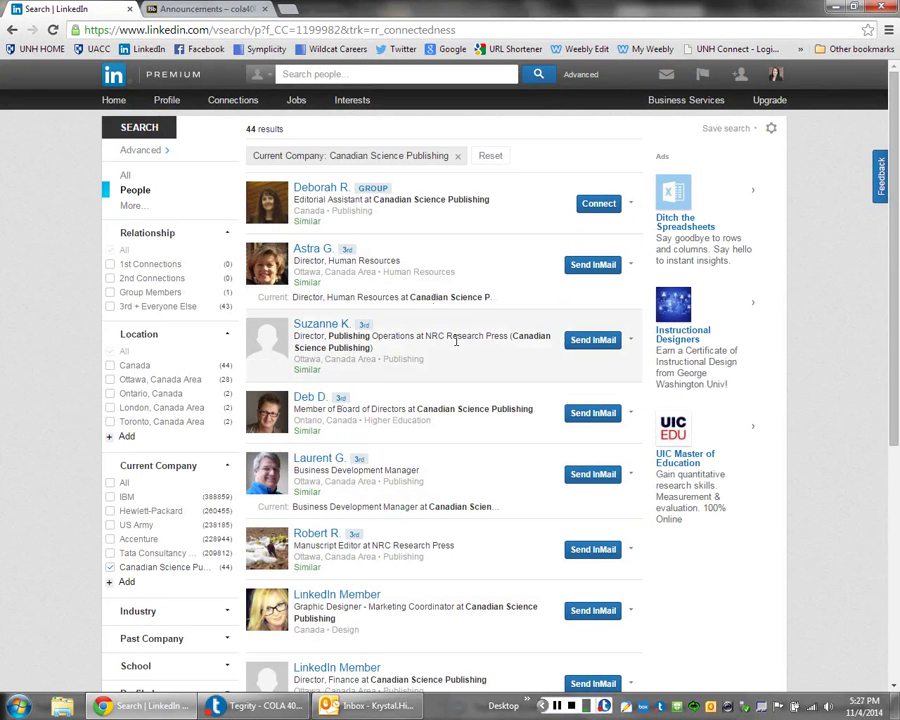
scroll(440, 340, down, 2)
scroll(465, 355, up, 2)
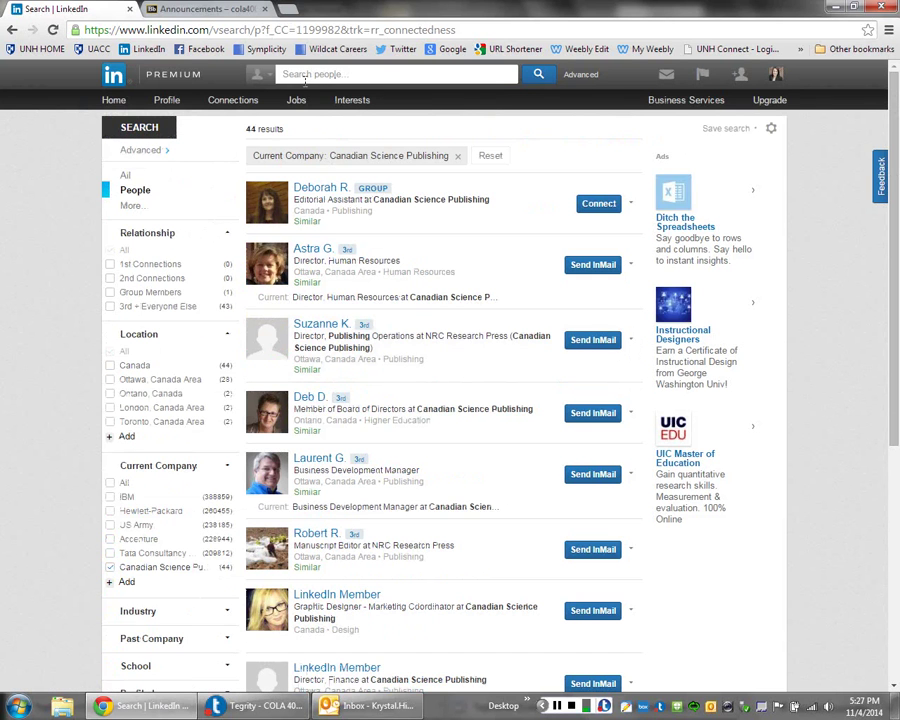
Start a new people search, open its advanced criteria and set the school to "university of new hampshire".
click(539, 75)
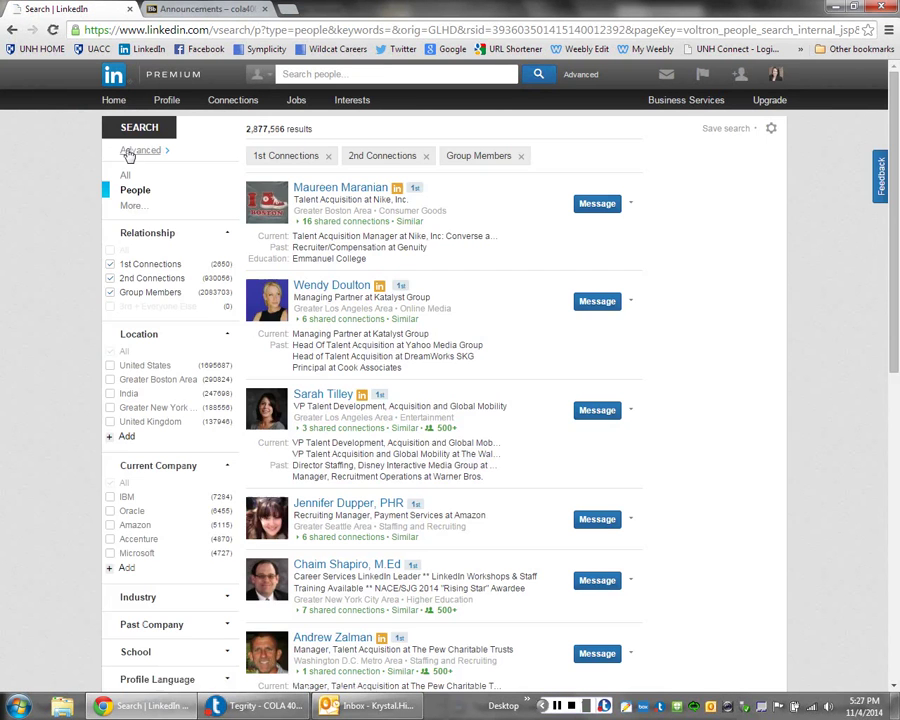
click(130, 152)
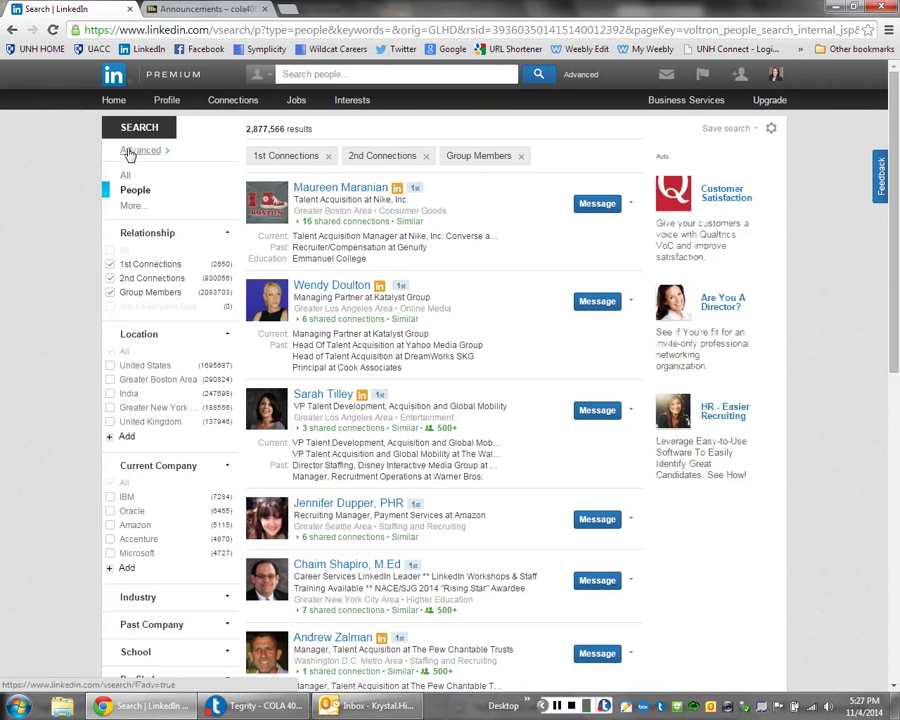
click(130, 152)
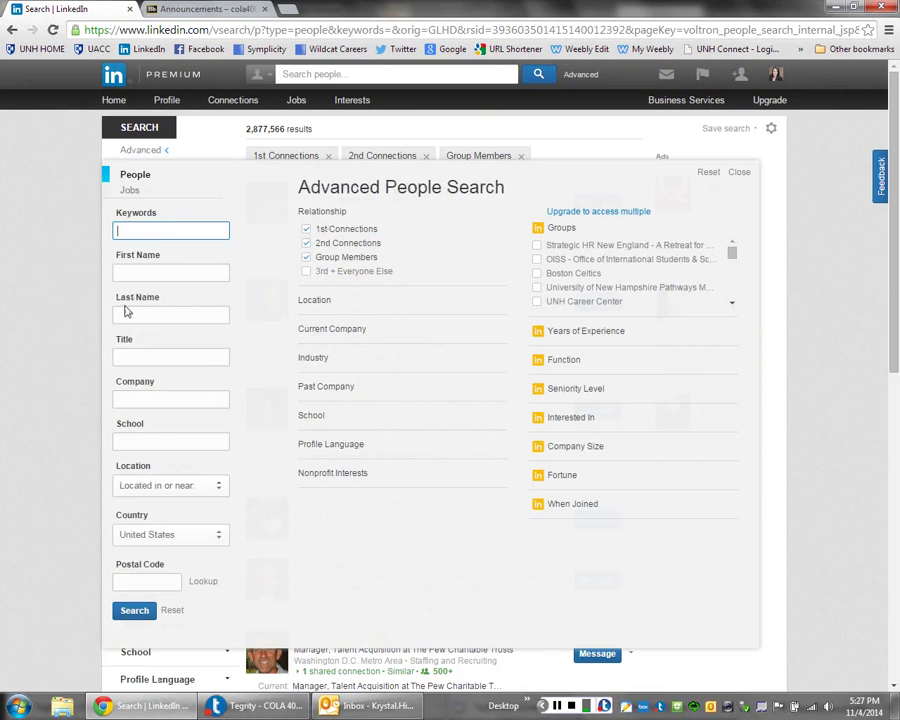
click(138, 445)
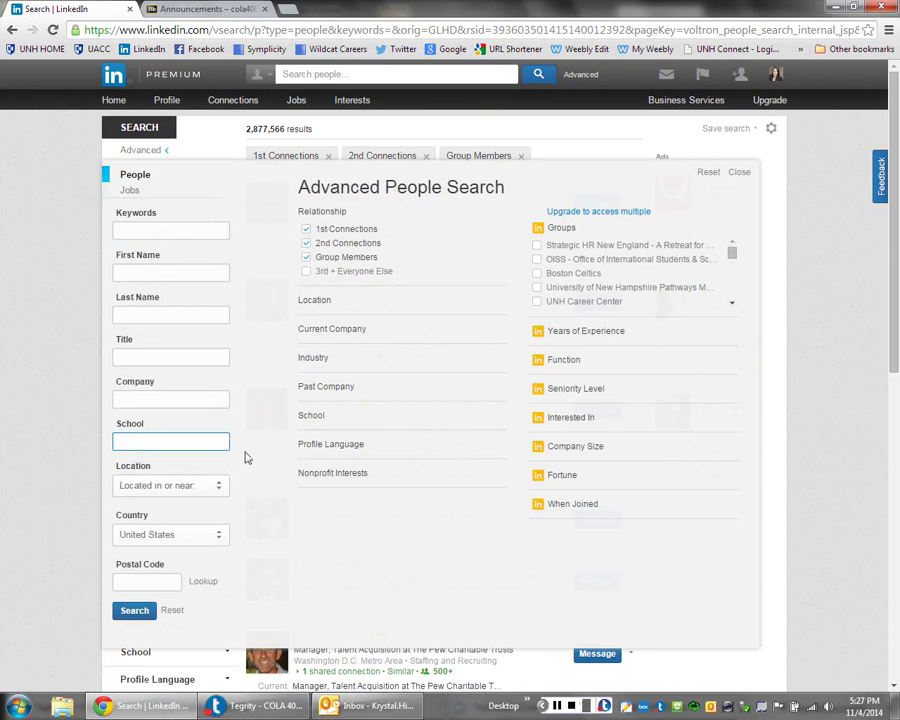
text(university o)
text(f new )
text(hampshire)
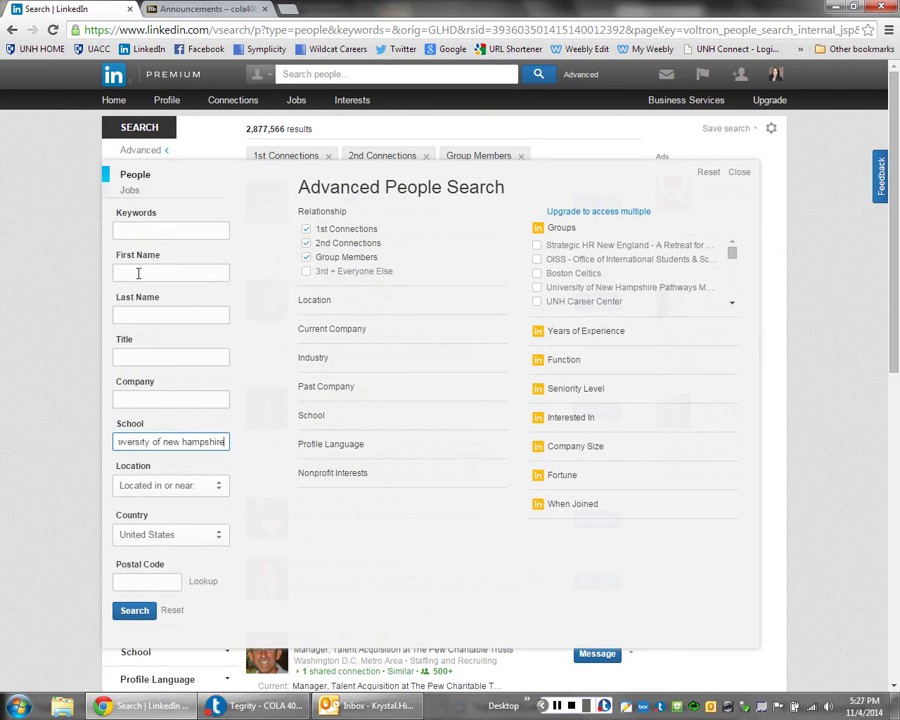
Add the title "Editorial" and the keyword "publishing" to the advanced people criteria and run the search.
click(140, 228)
click(156, 364)
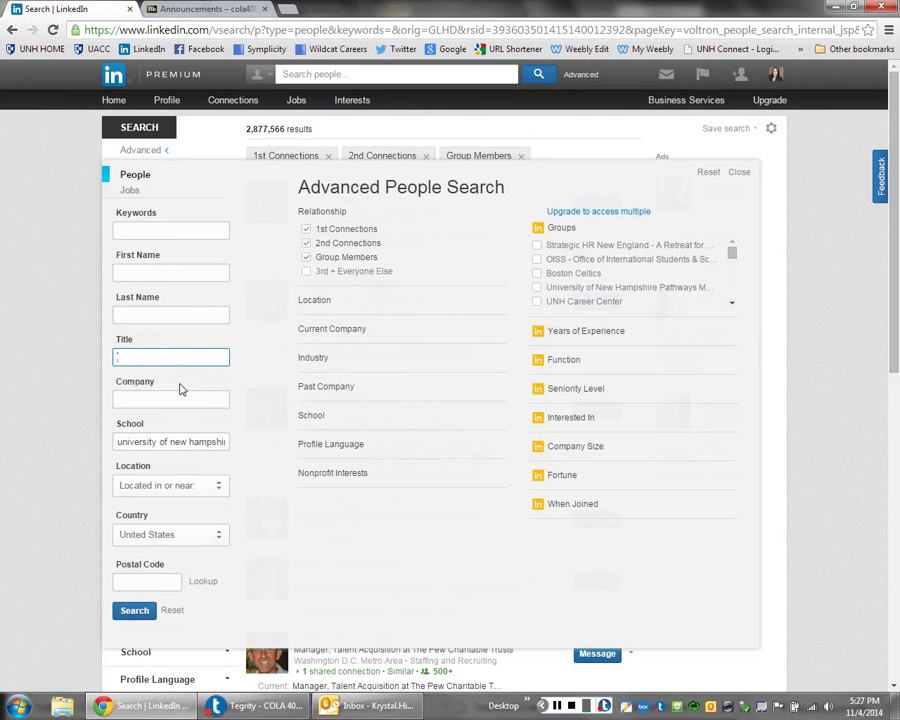
text(Edito)
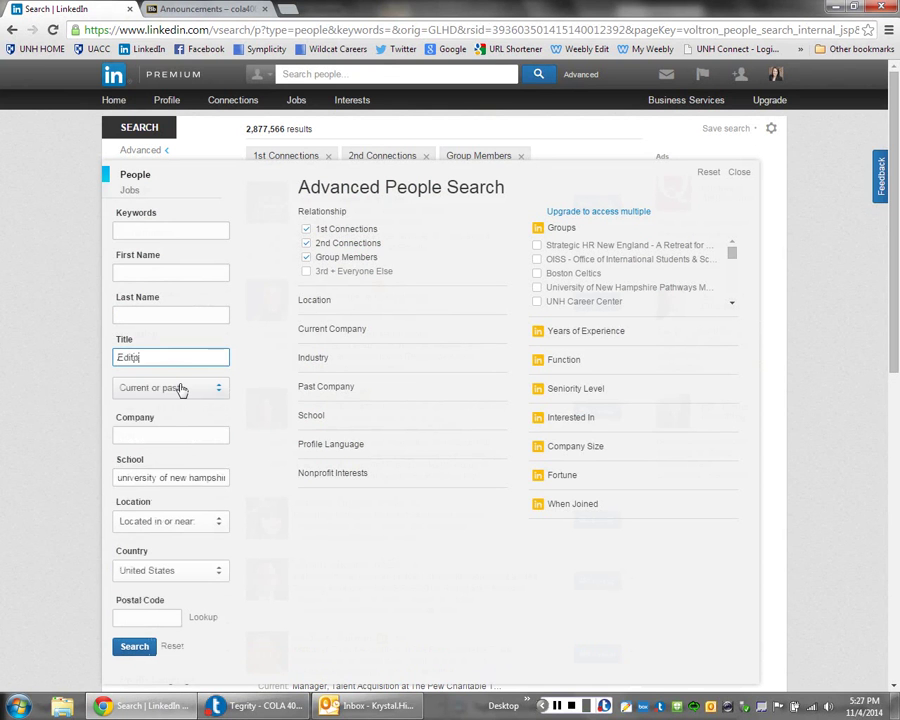
text(rial)
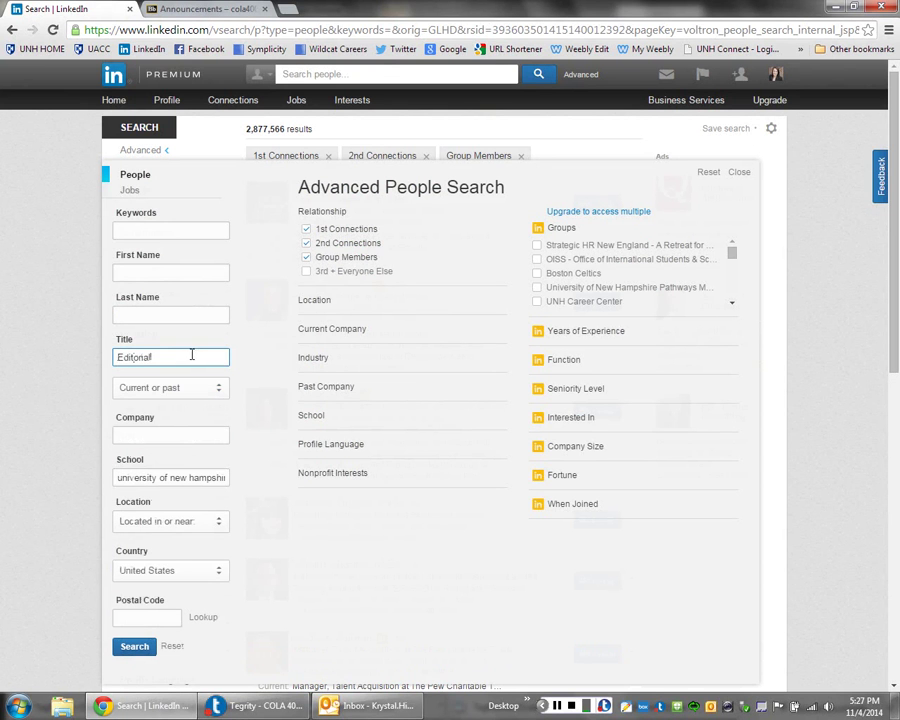
click(121, 436)
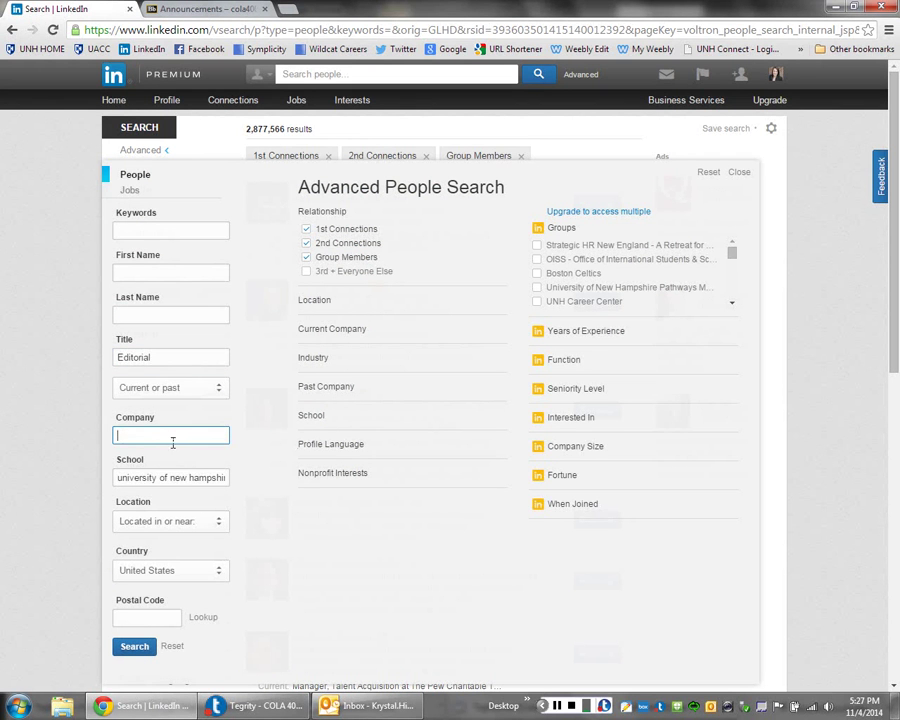
click(150, 231)
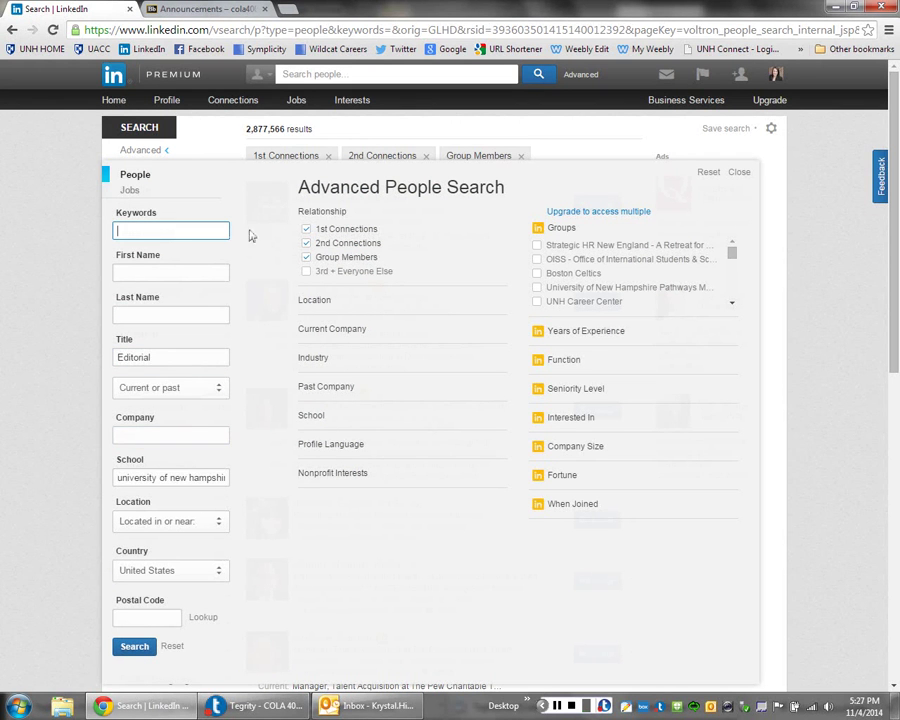
text(publish)
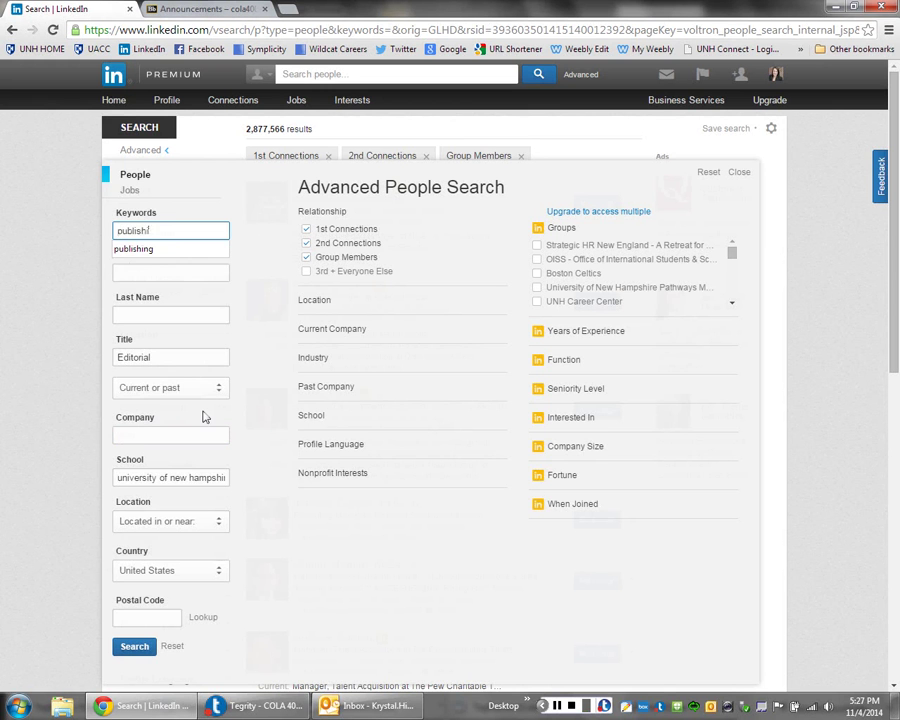
text(ing)
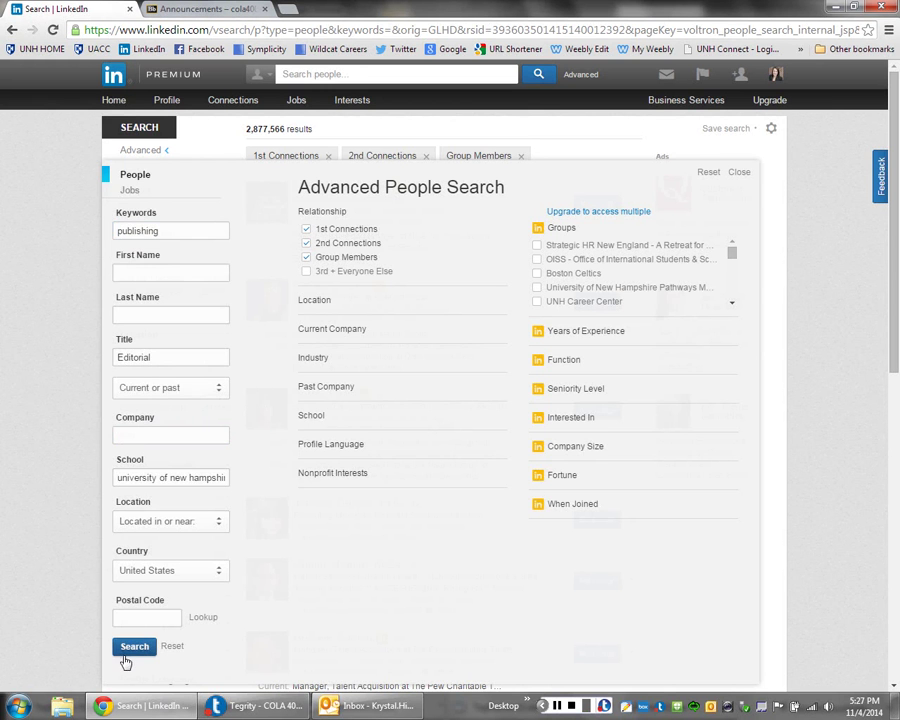
click(130, 645)
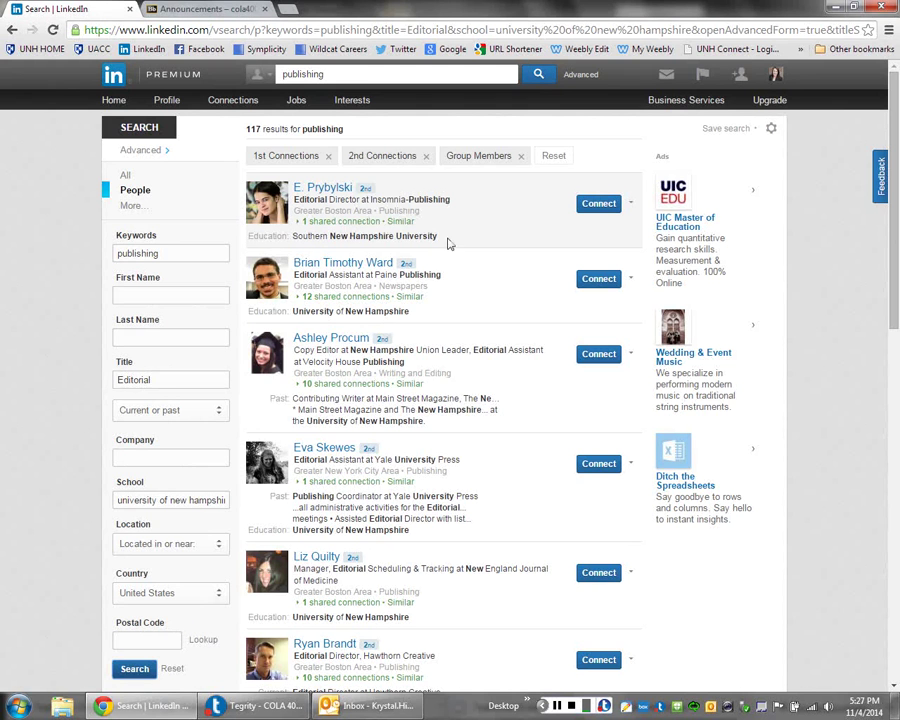
Compare the education and job titles in the people results and open the profile of Hawthorn Creative's Editorial Director.
drag(448, 243, 334, 238)
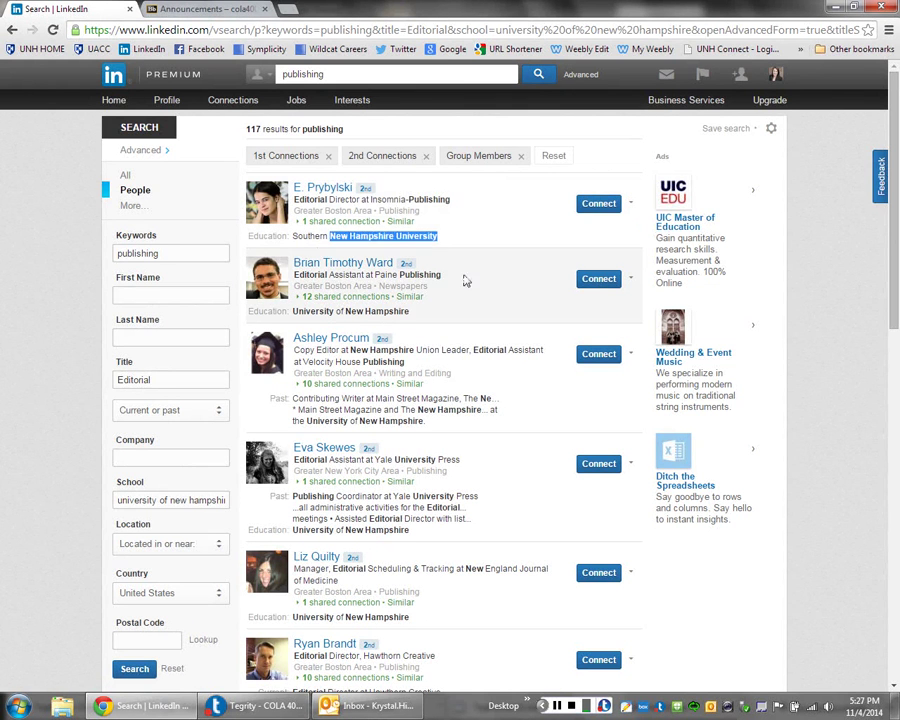
click(369, 316)
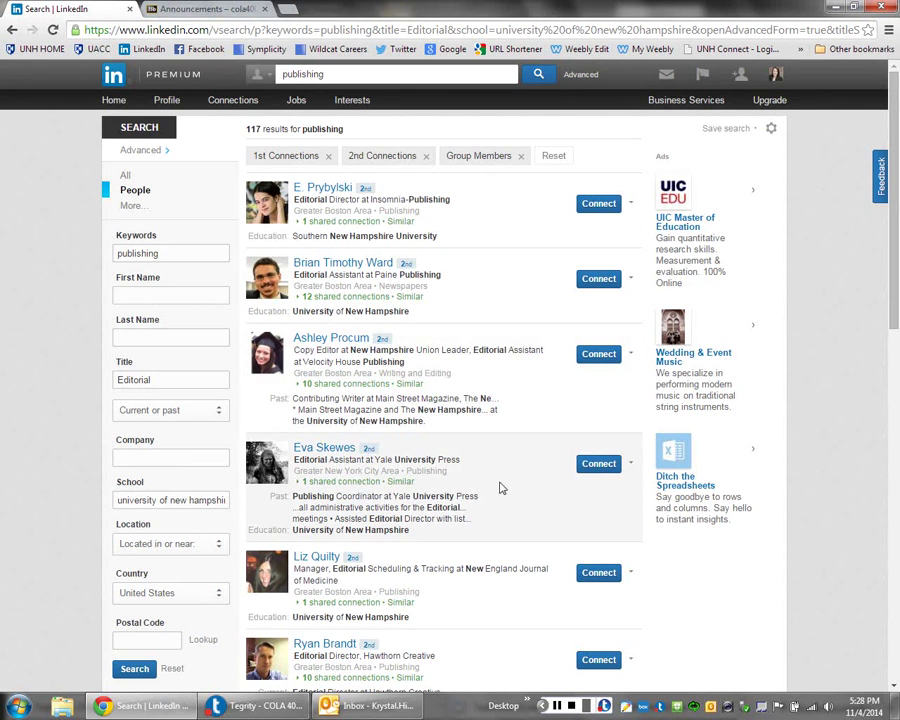
scroll(502, 490, down, 1)
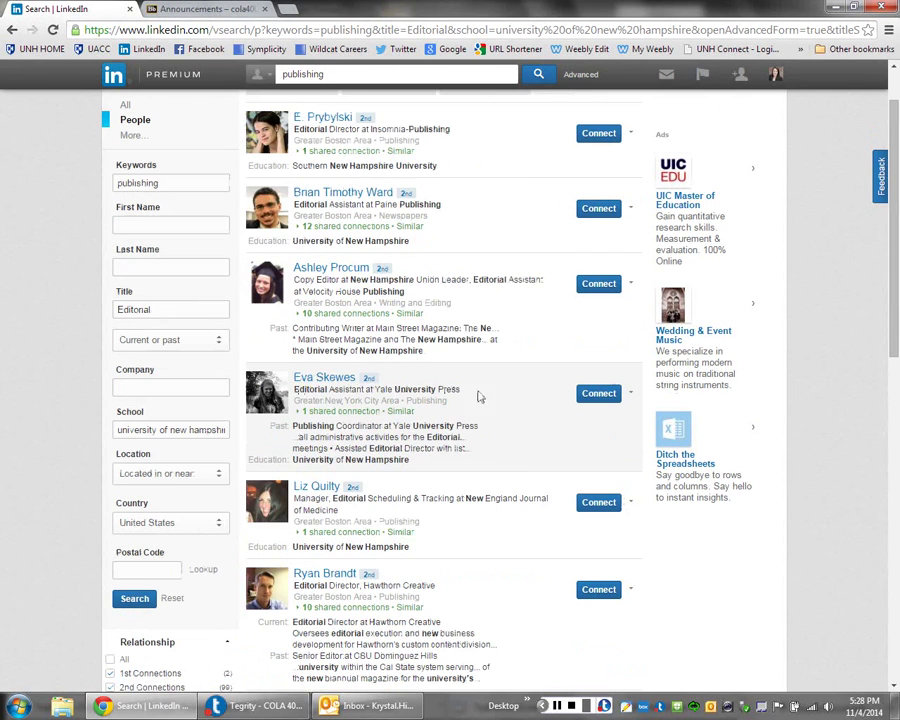
scroll(530, 517, down, 1)
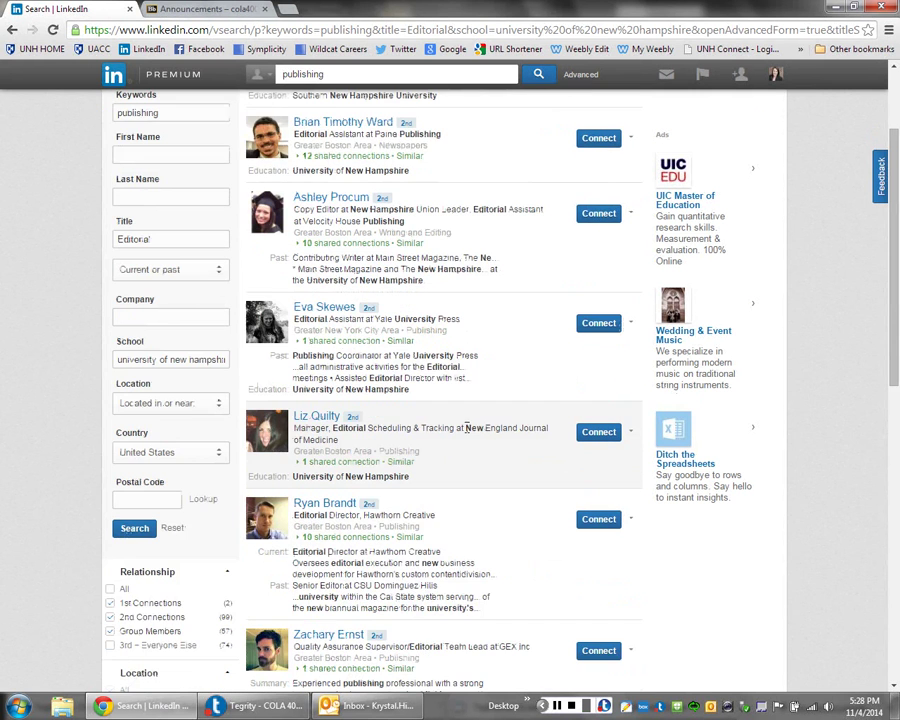
scroll(490, 454, down, 1)
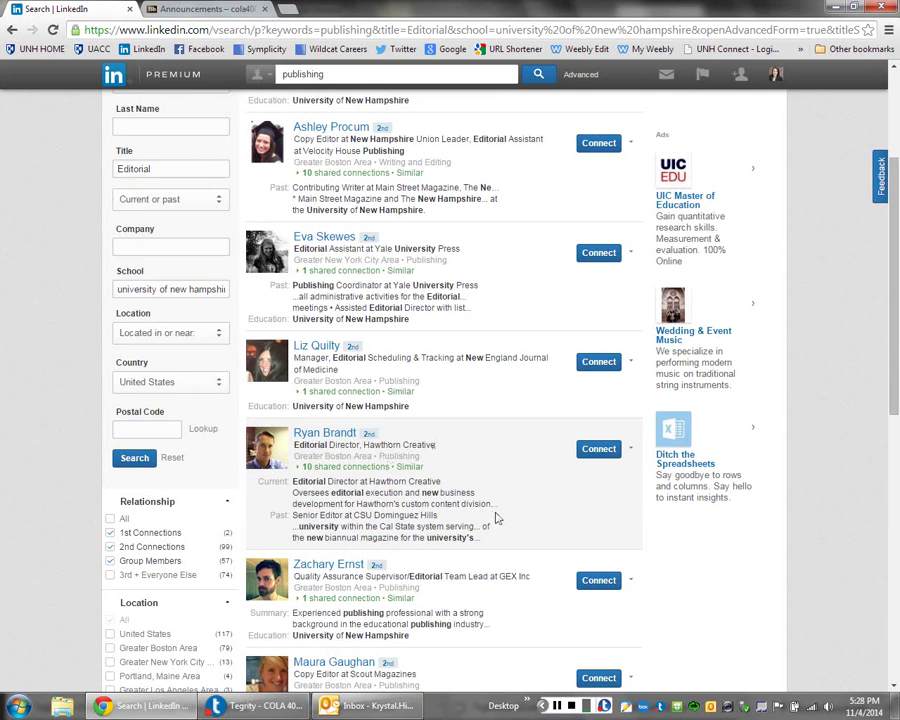
click(327, 438)
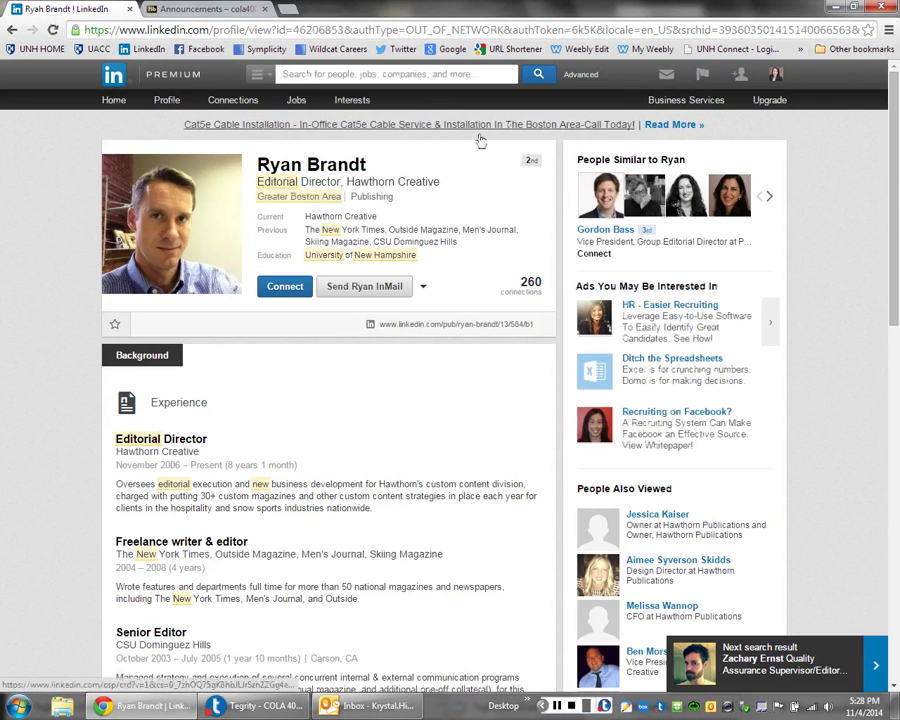
Review the editorial director's full profile, including experience, education, organizations, skills and shared connections.
scroll(766, 430, down, 3)
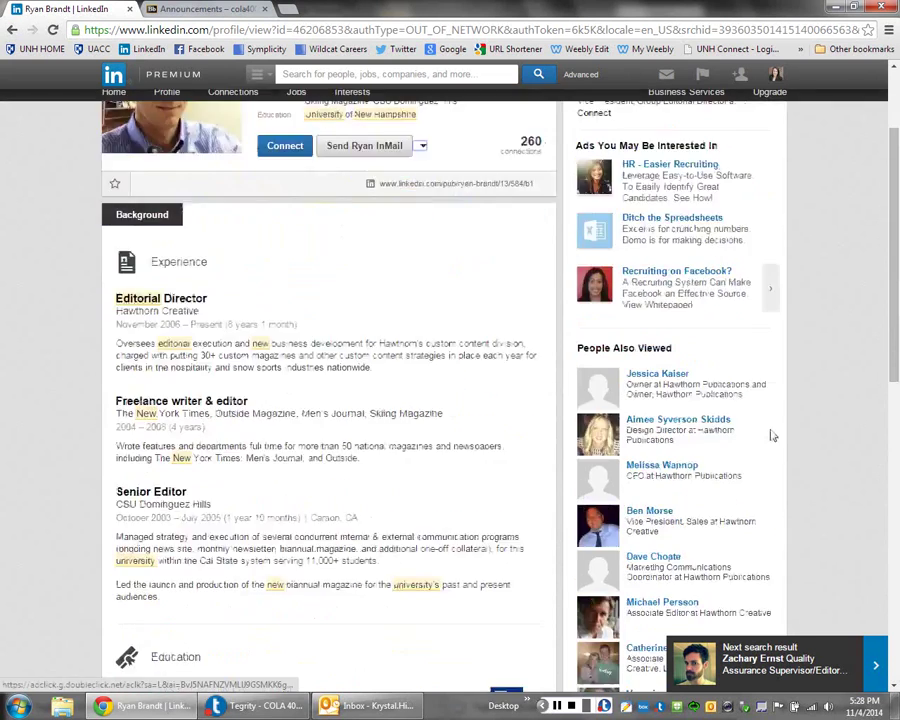
scroll(782, 435, down, 5)
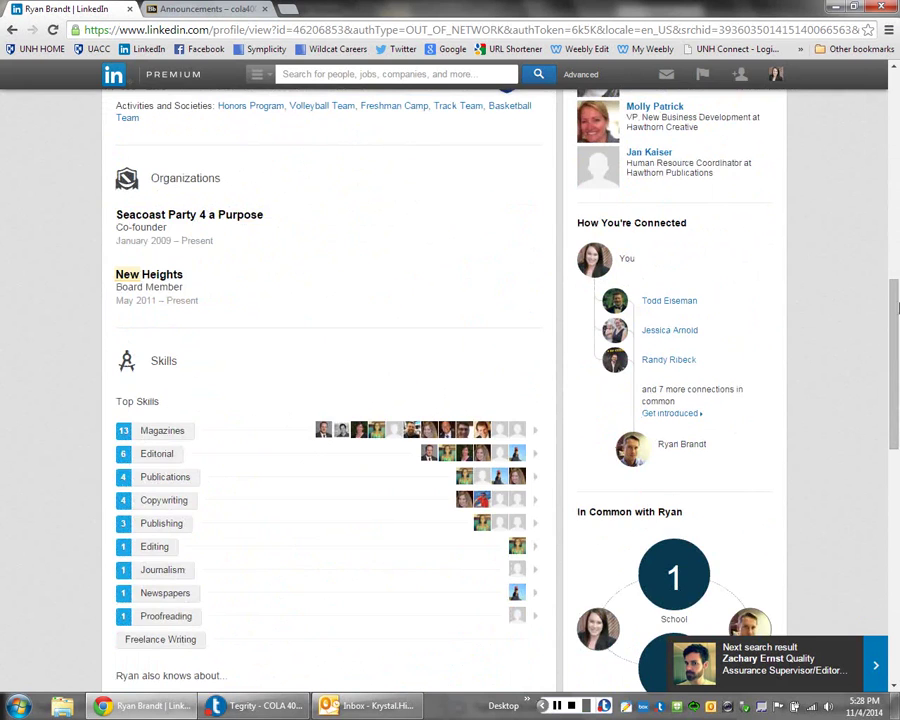
drag(896, 320, 897, 125)
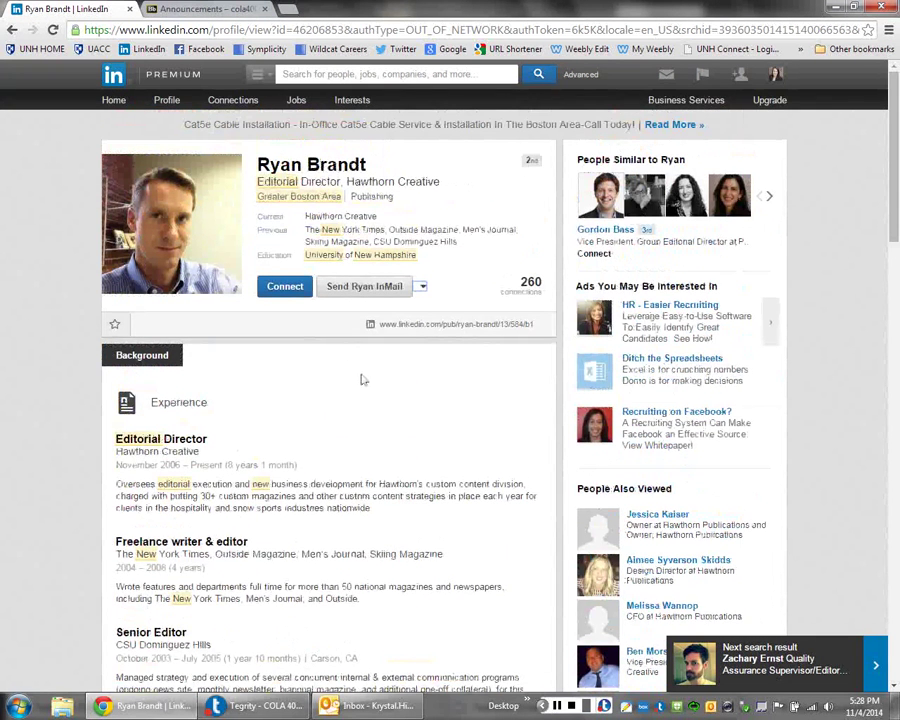
scroll(380, 438, down, 1)
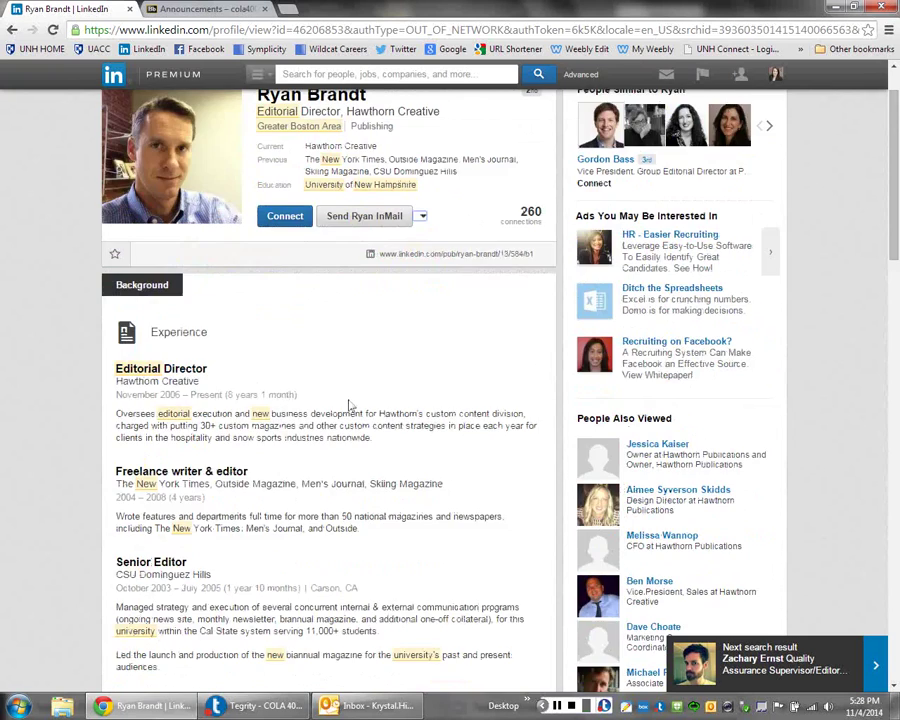
scroll(352, 405, down, 2)
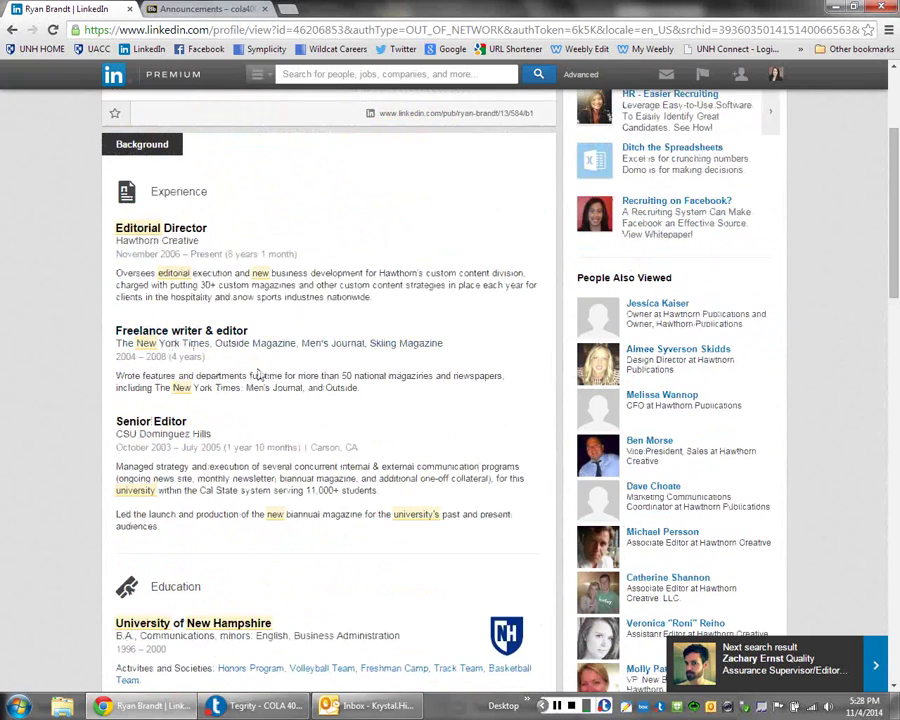
scroll(260, 368, down, 2)
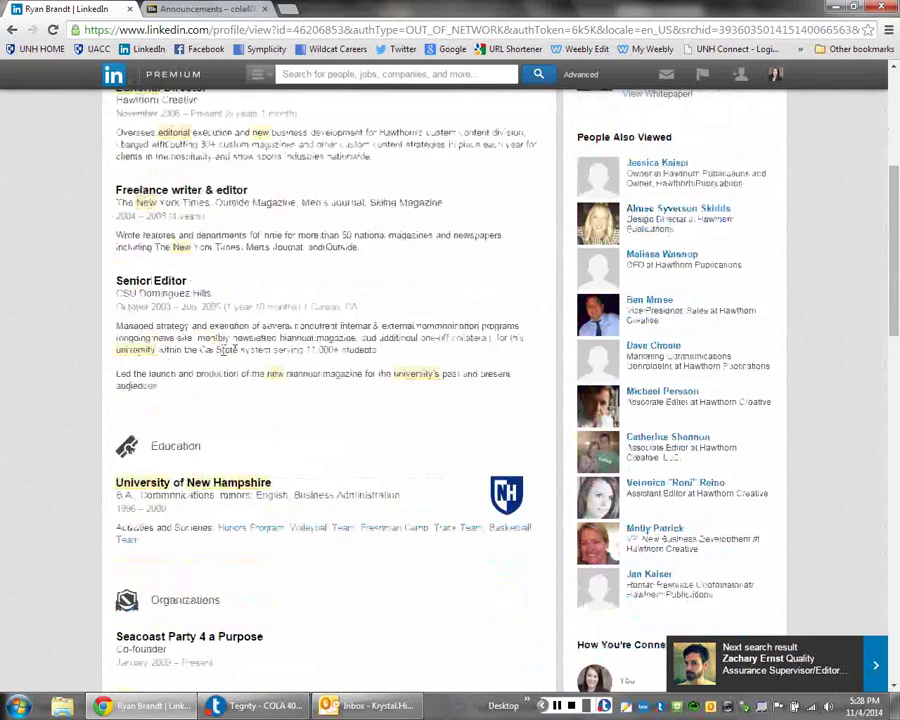
scroll(220, 349, down, 2)
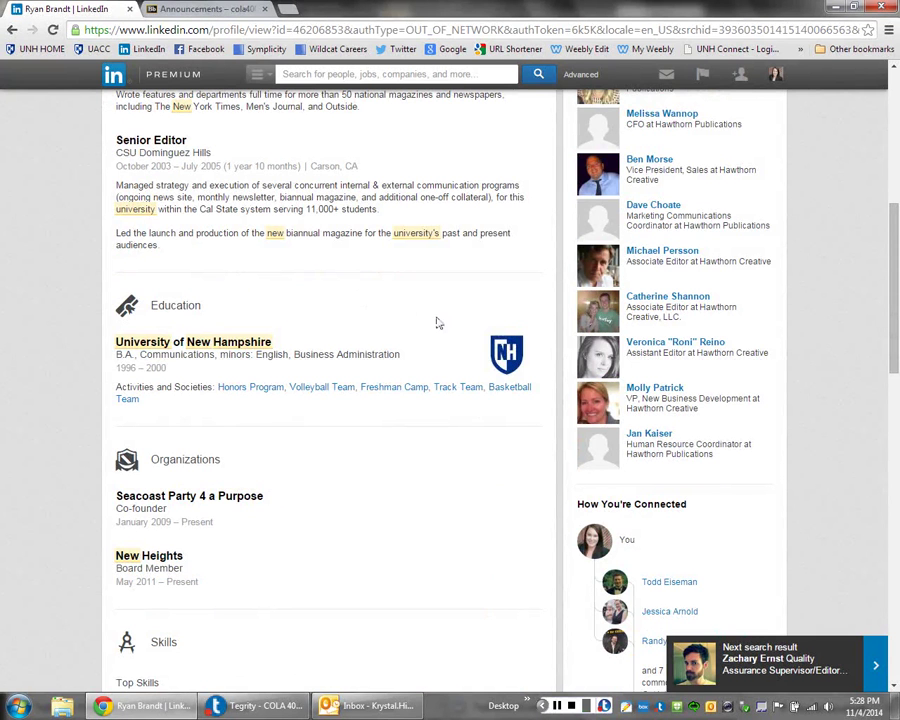
scroll(394, 330, up, 2)
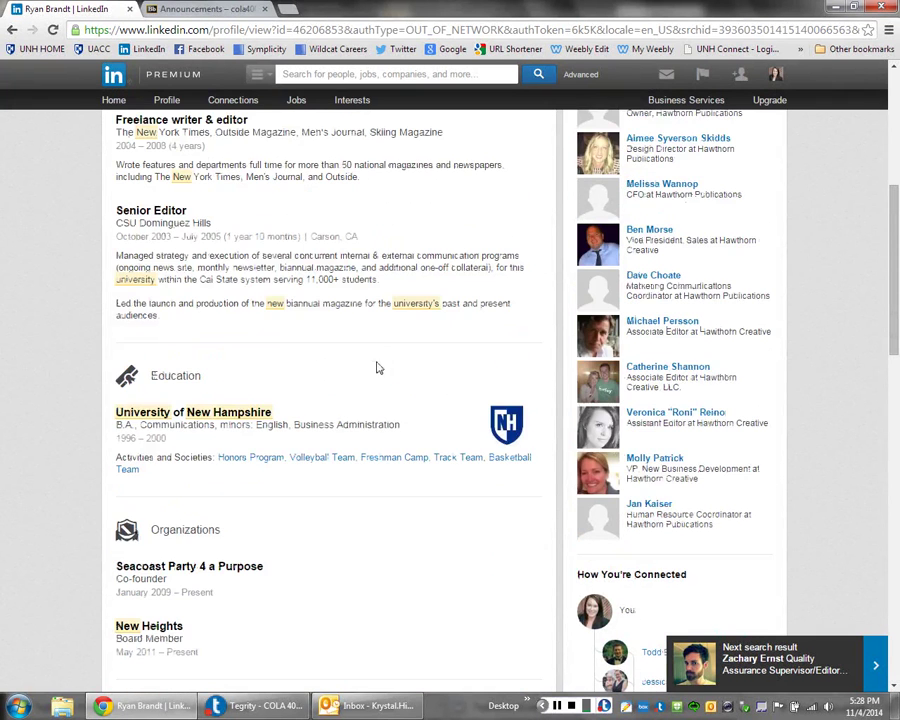
scroll(409, 304, up, 2)
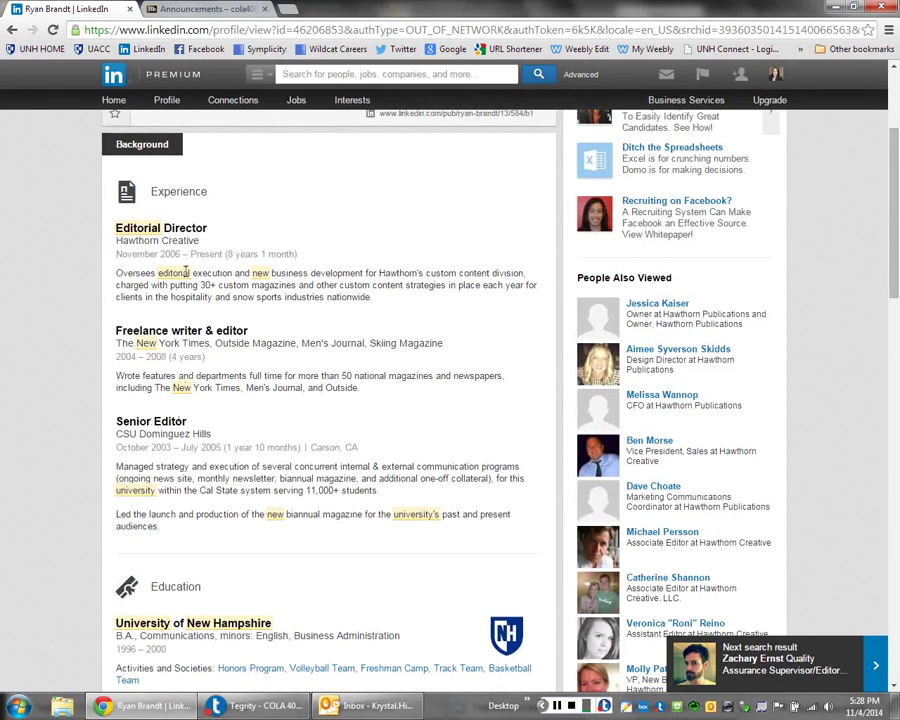
scroll(440, 436, down, 8)
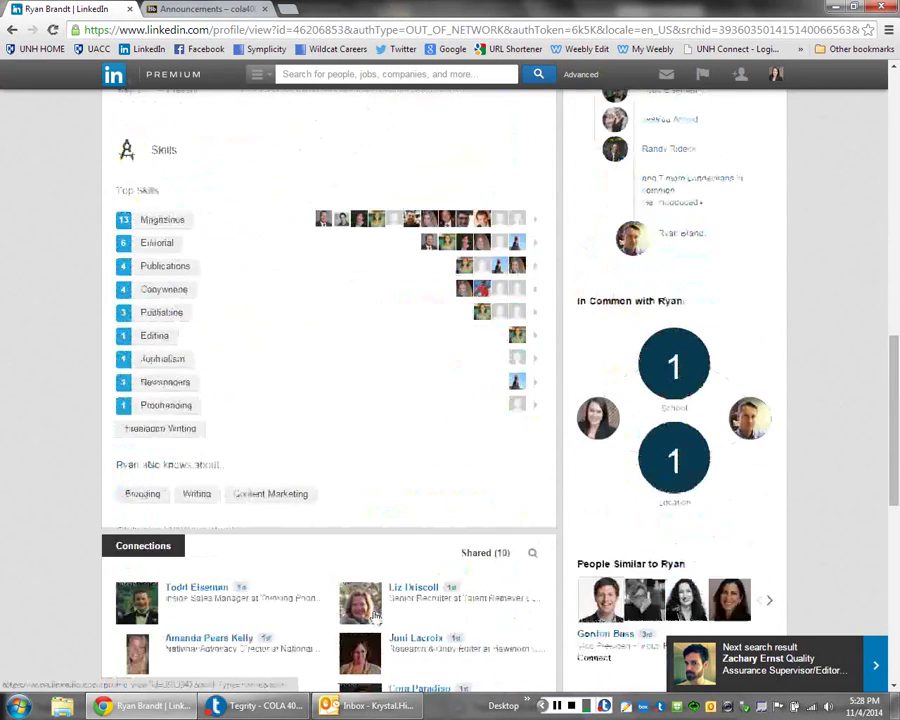
scroll(330, 530, up, 10)
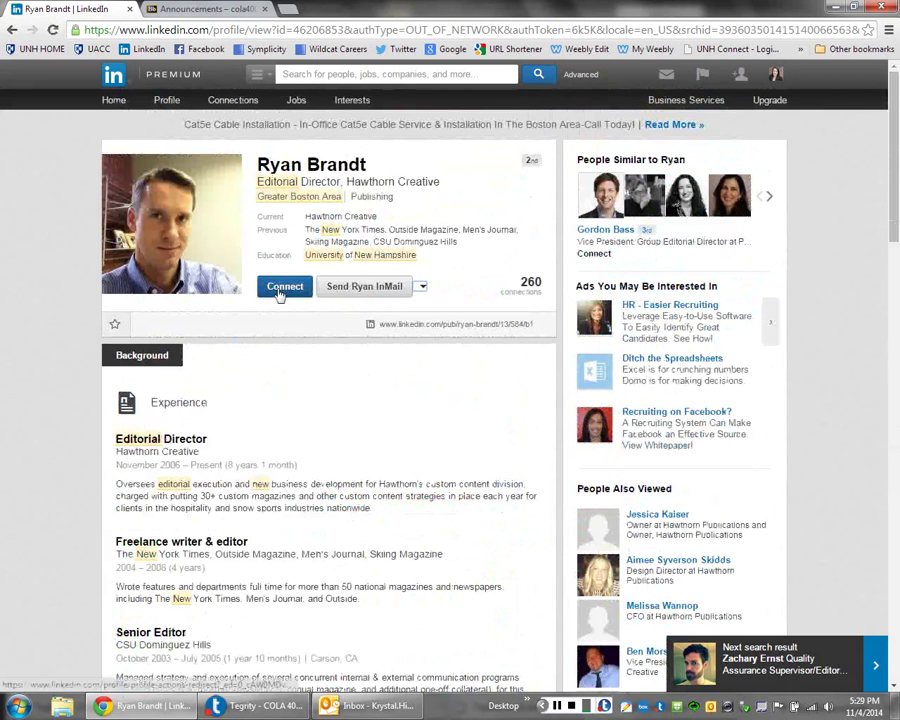
Start a connection invitation as a University of New Hampshire classmate, check its default personal note, and return to the home feed without sending it.
click(282, 288)
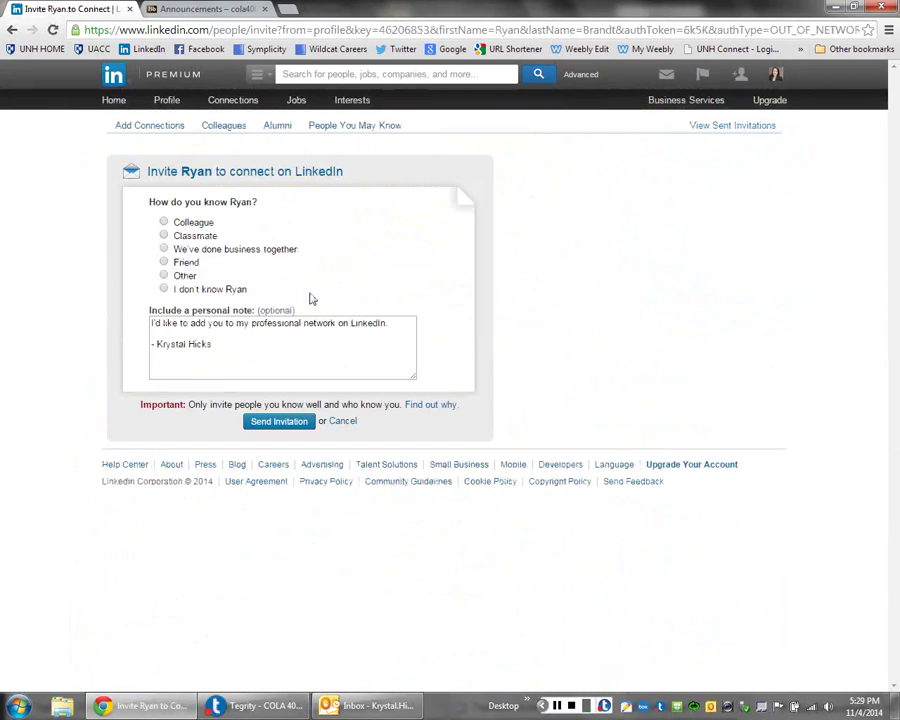
click(172, 235)
click(185, 252)
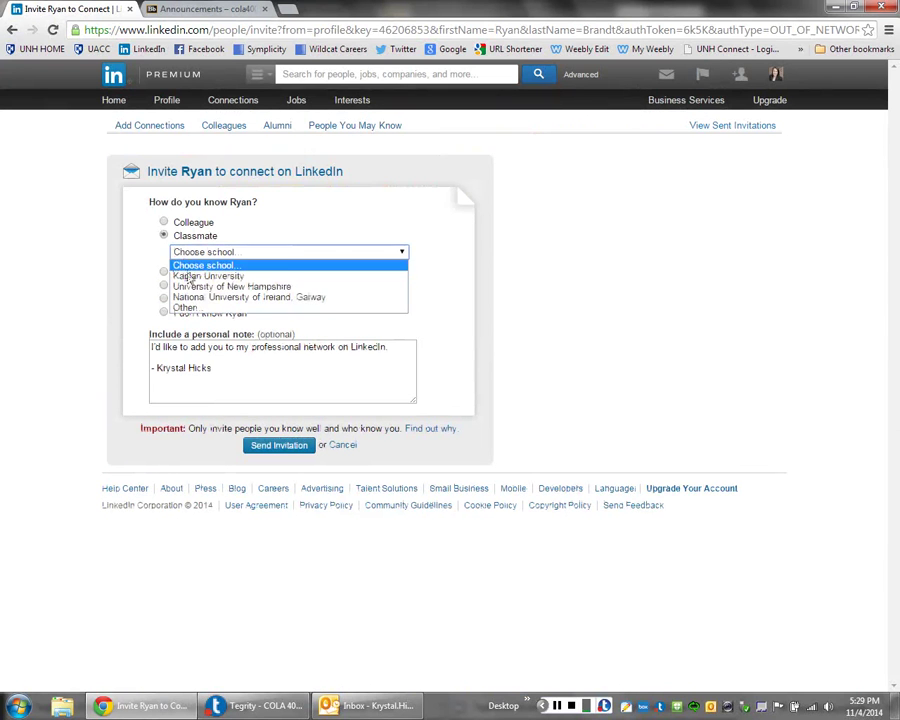
click(180, 286)
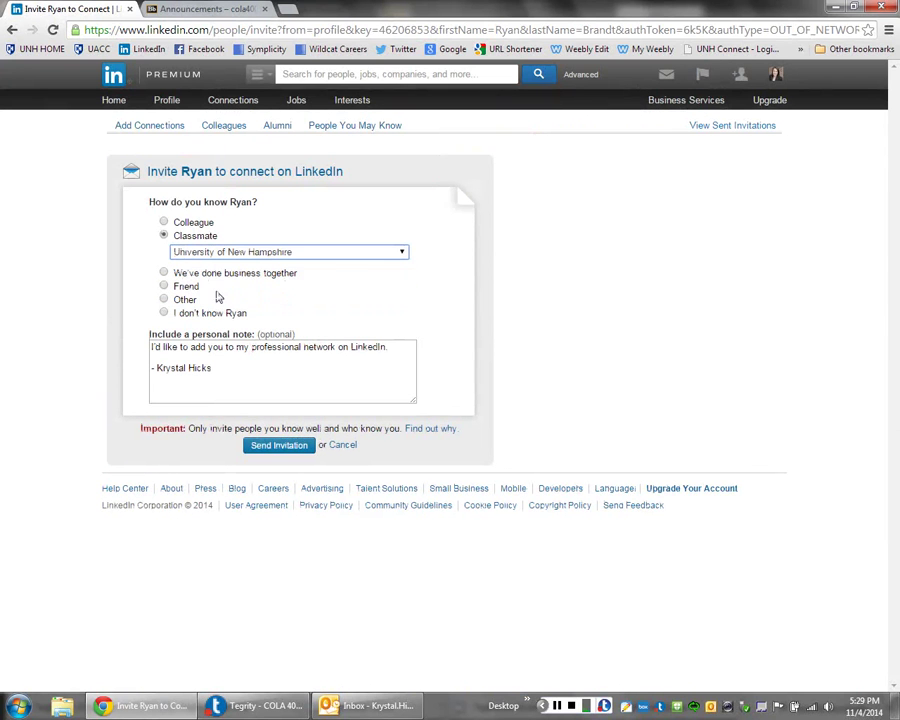
drag(388, 347, 146, 338)
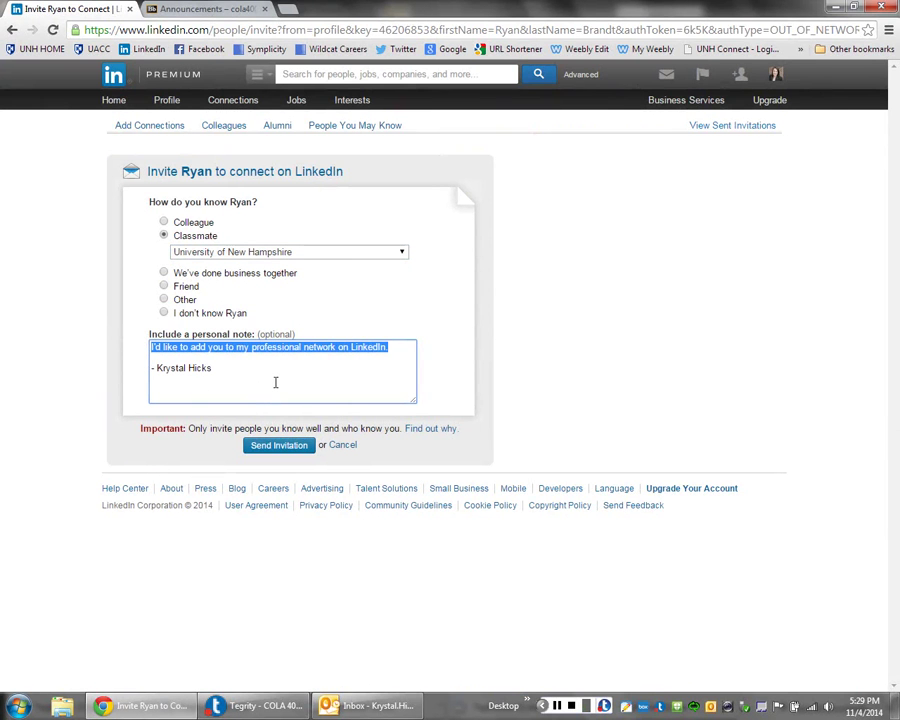
click(230, 376)
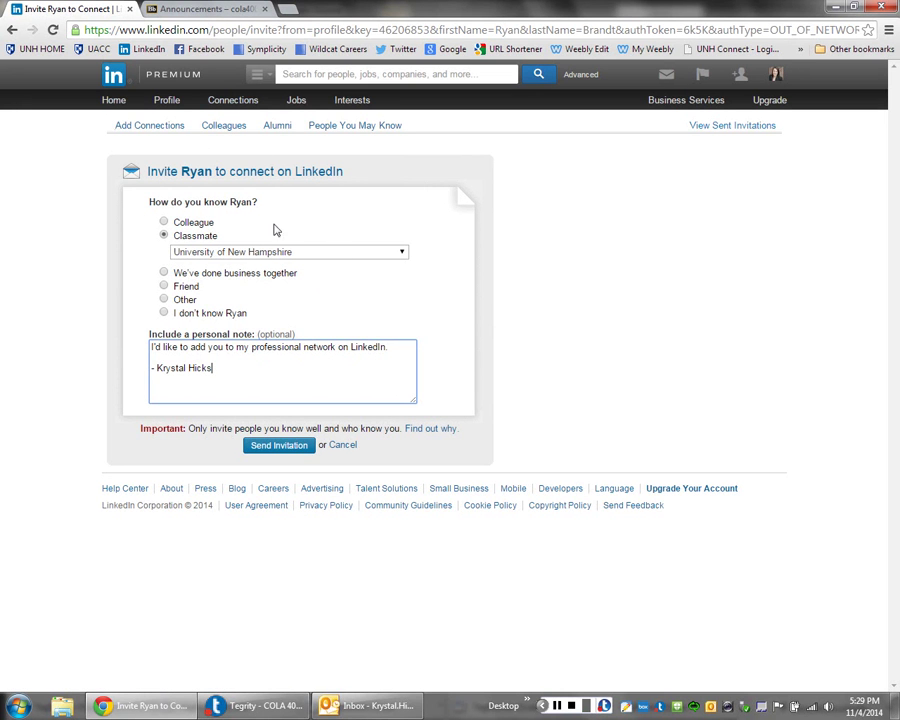
click(128, 103)
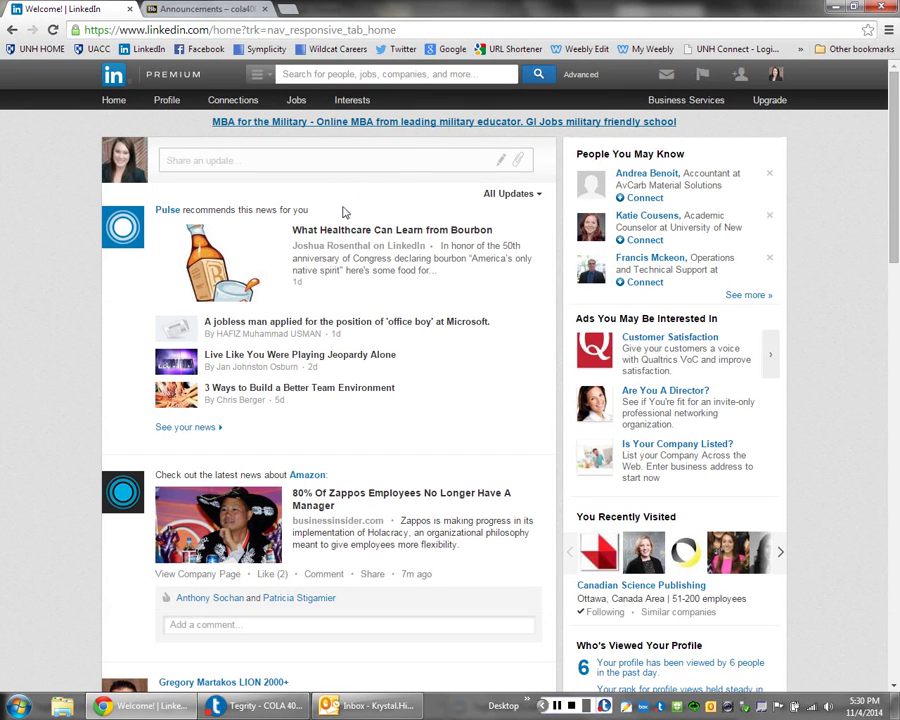
Go to the groups area, expand the full list of joined groups and open UNH Alumni Association - Official Group.
mouse_move(354, 106)
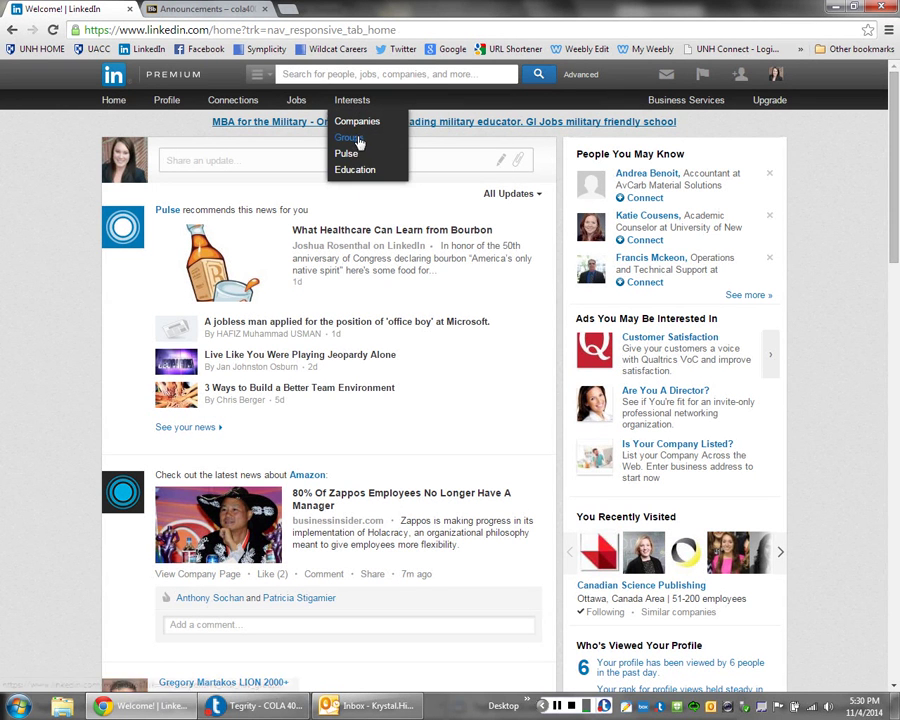
click(347, 145)
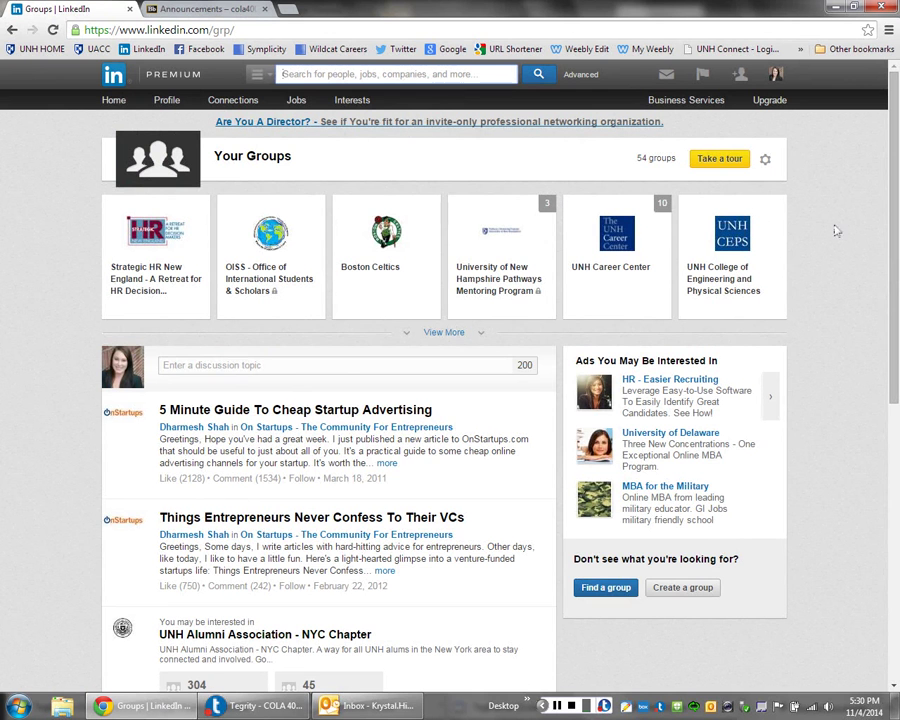
click(430, 336)
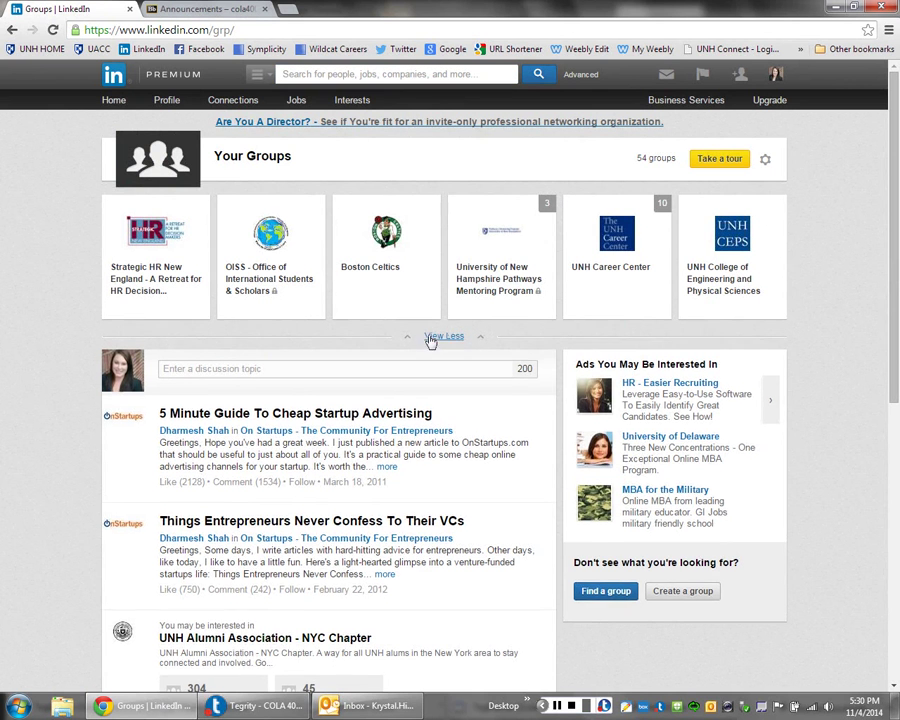
click(271, 383)
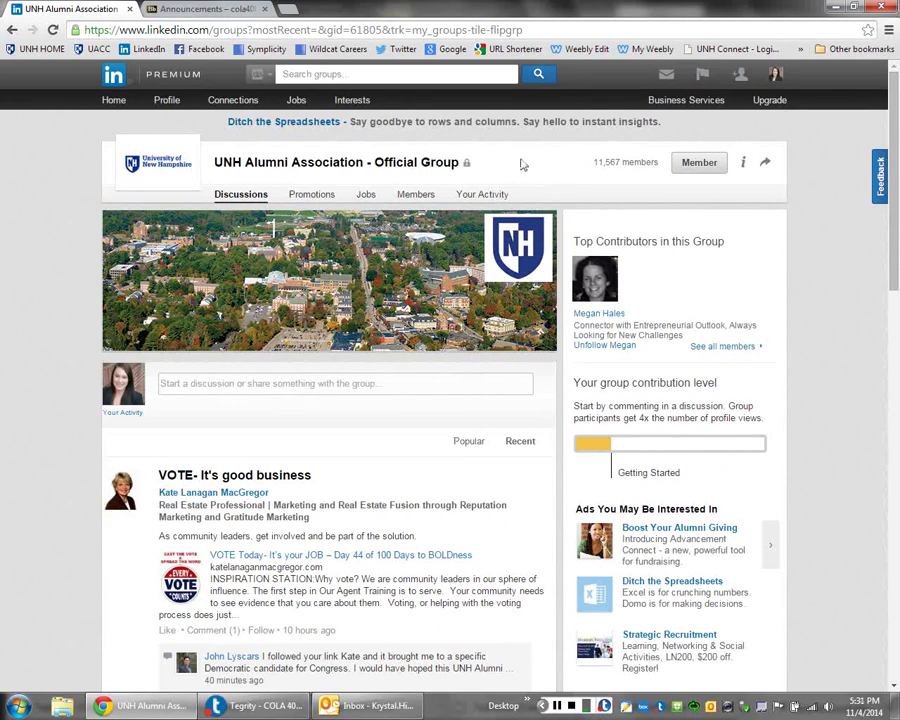
Skim the group's recent discussions and search its member list for "behavioral therapist".
scroll(483, 203, down, 4)
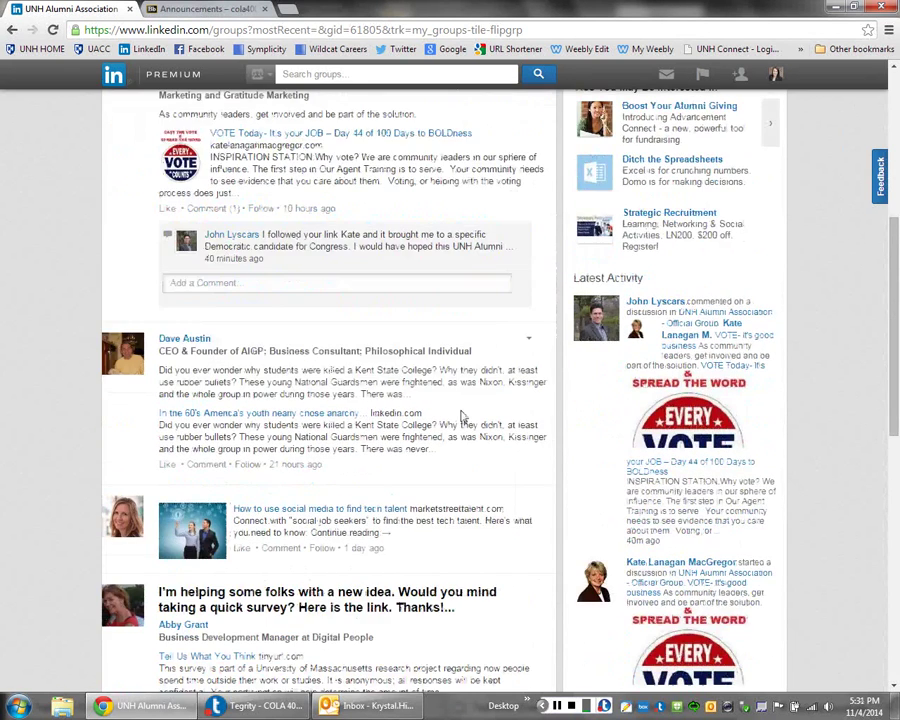
scroll(450, 215, up, 5)
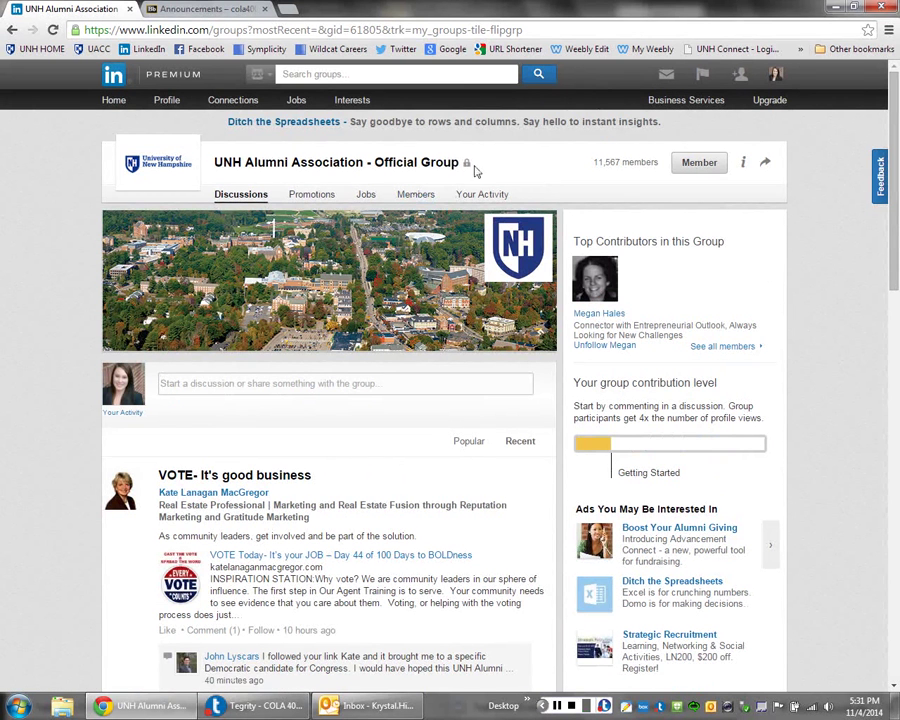
click(414, 197)
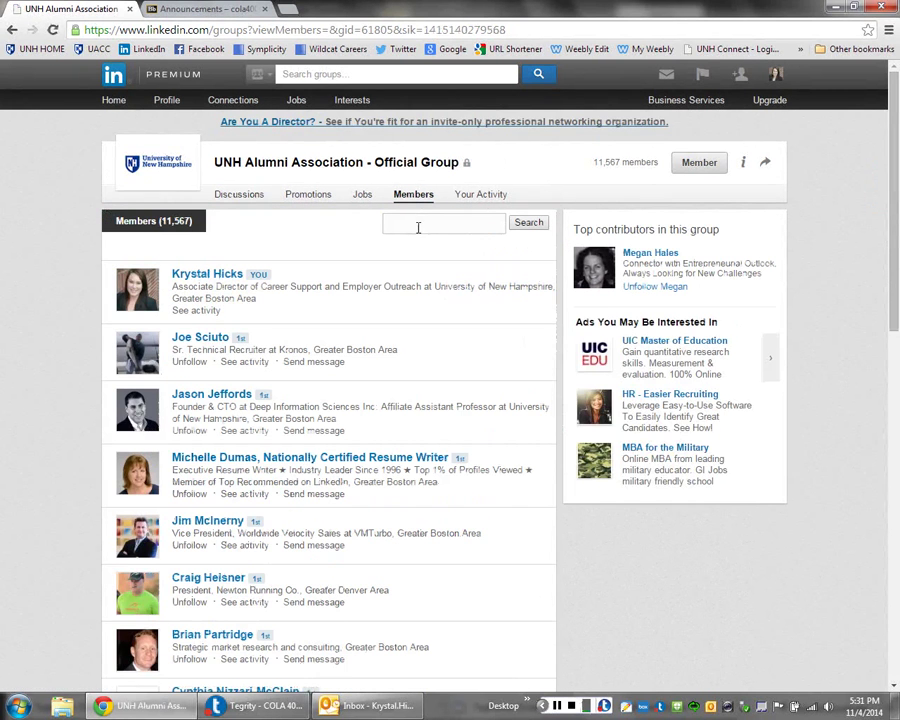
click(410, 223)
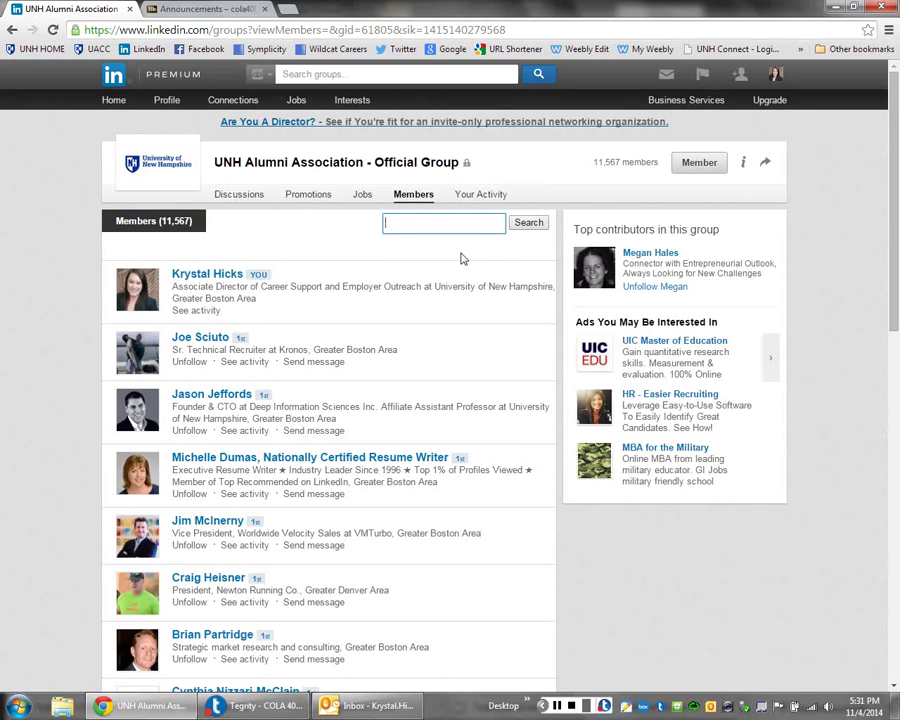
text(behavio)
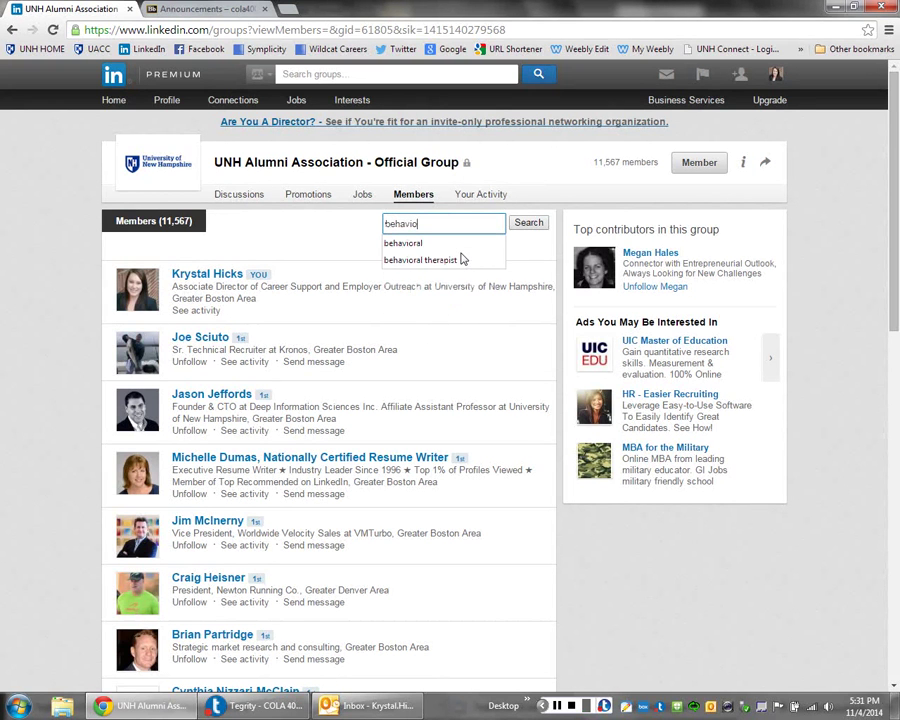
text(ral)
click(458, 260)
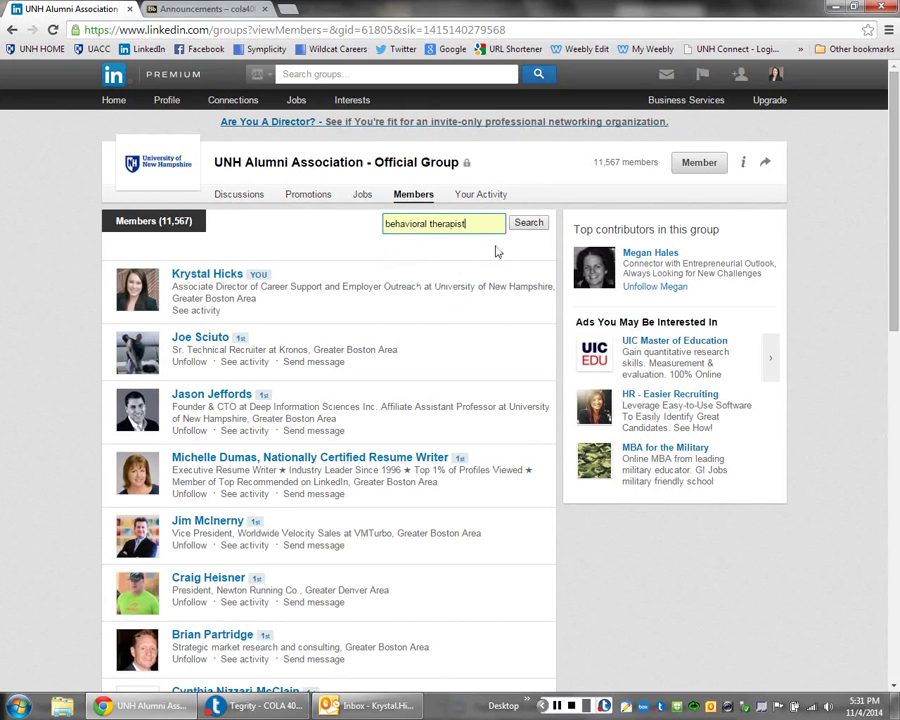
click(527, 226)
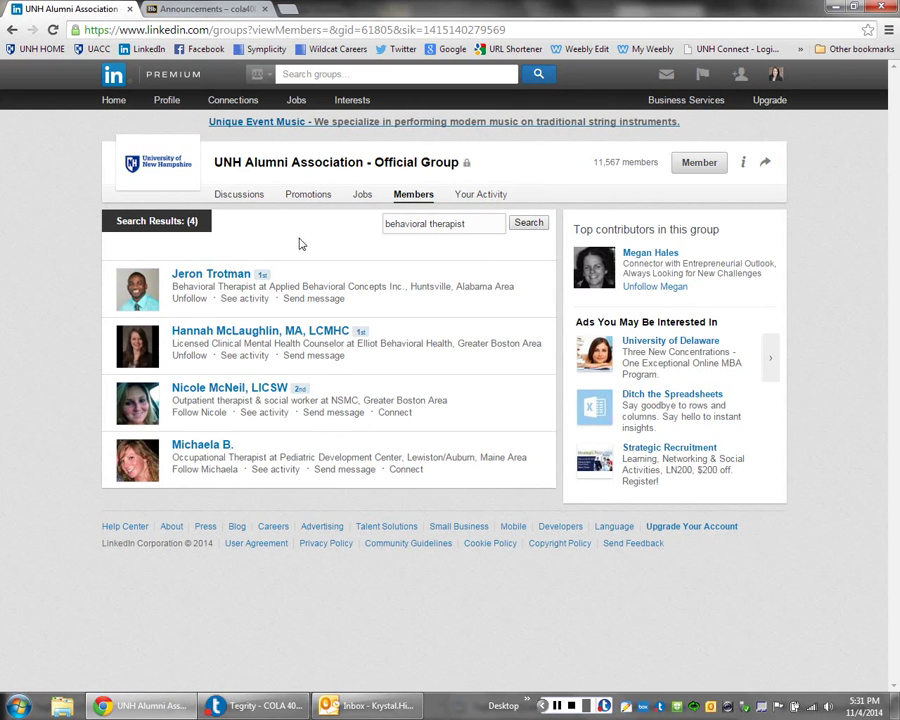
Open the profile of the Behavioral Therapist at Applied Behavioral Concepts Inc. and review the experience, certifications and education.
click(235, 273)
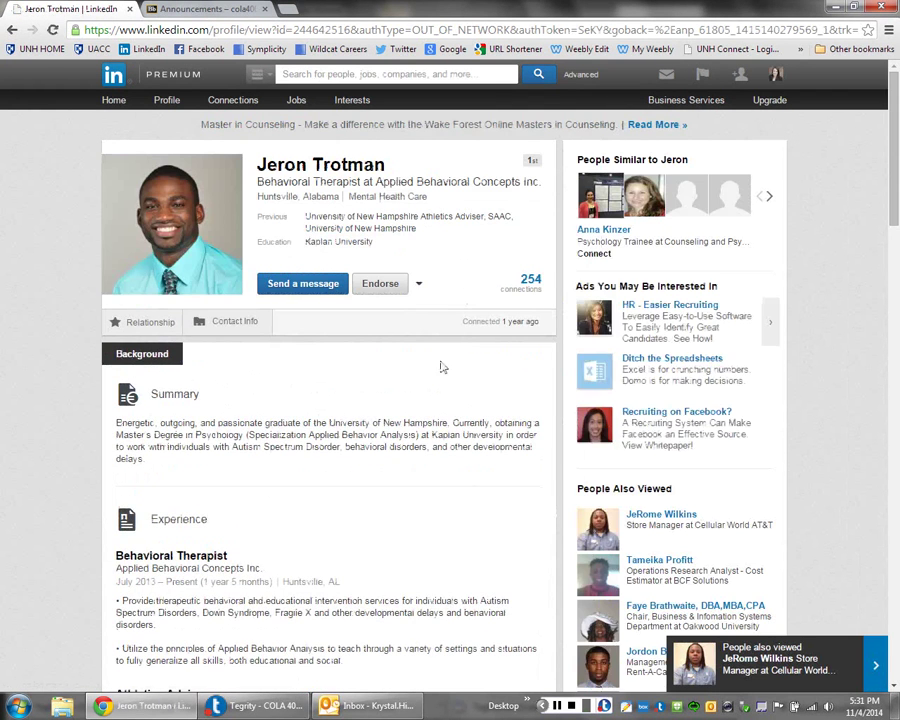
scroll(390, 385, down, 3)
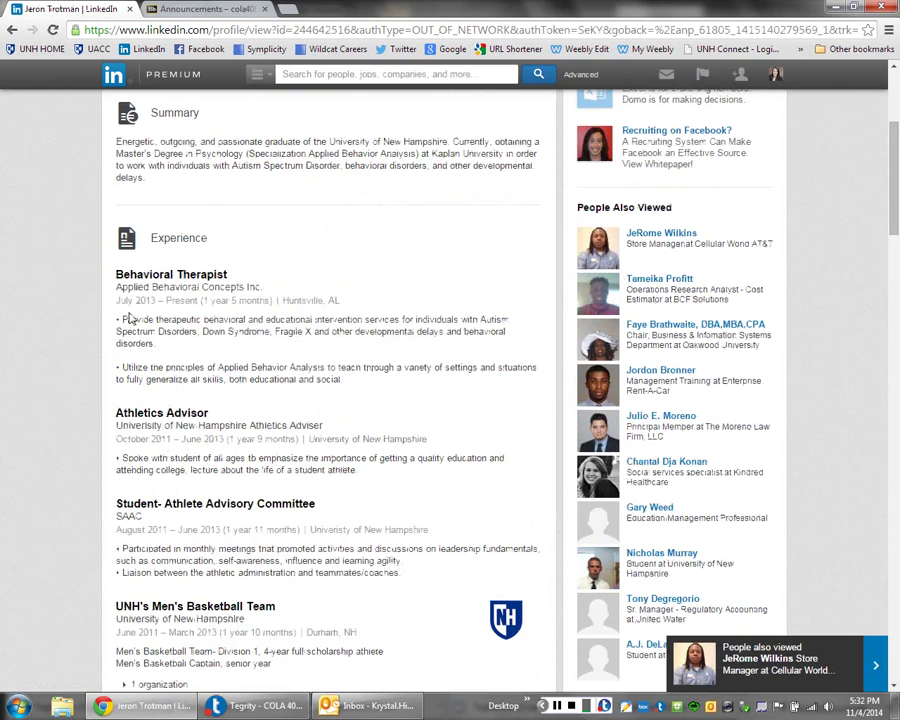
drag(126, 319, 352, 382)
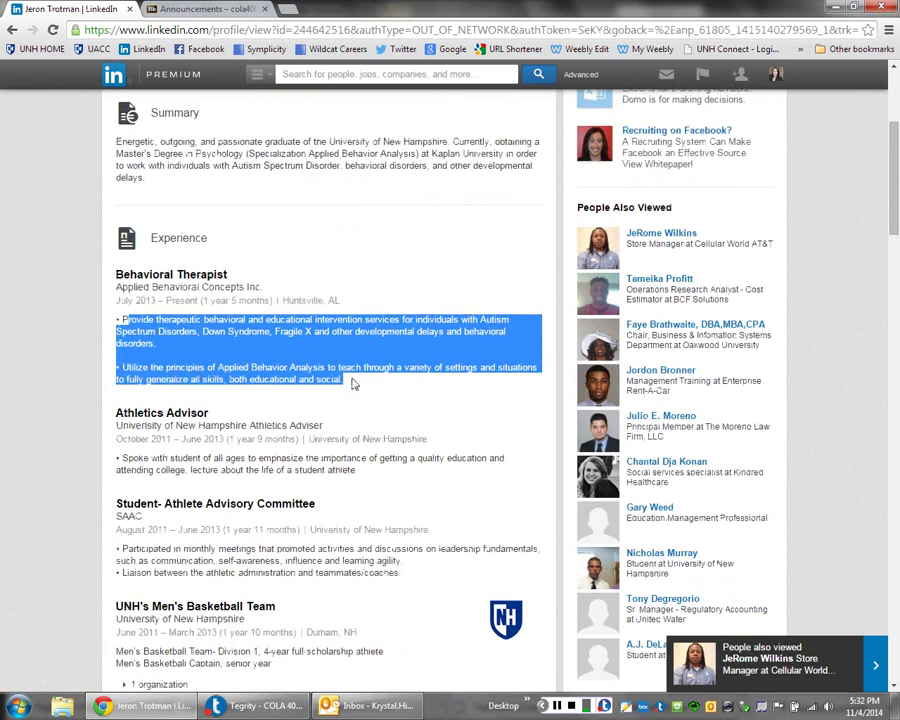
click(354, 382)
scroll(436, 352, down, 2)
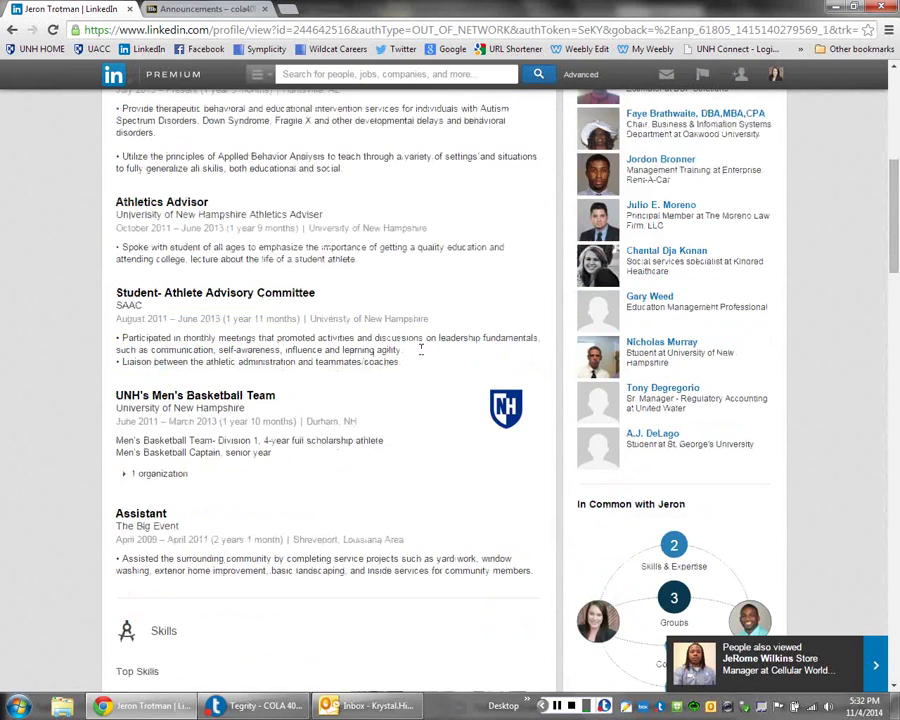
scroll(436, 352, down, 5)
scroll(394, 346, down, 7)
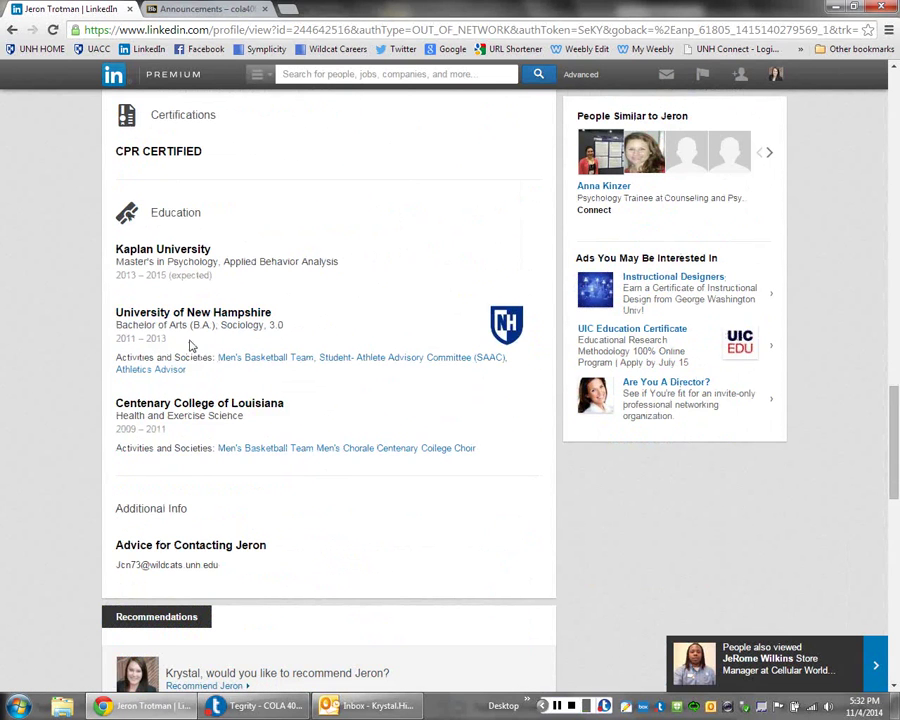
scroll(365, 335, up, 15)
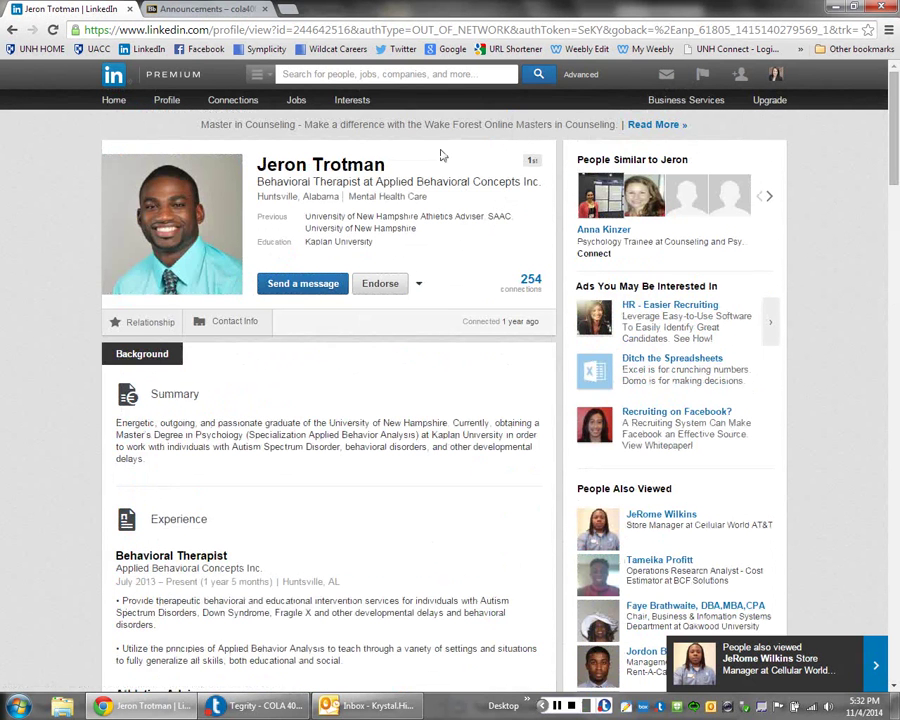
Go to the jobs area and search the job postings for "writer".
click(296, 100)
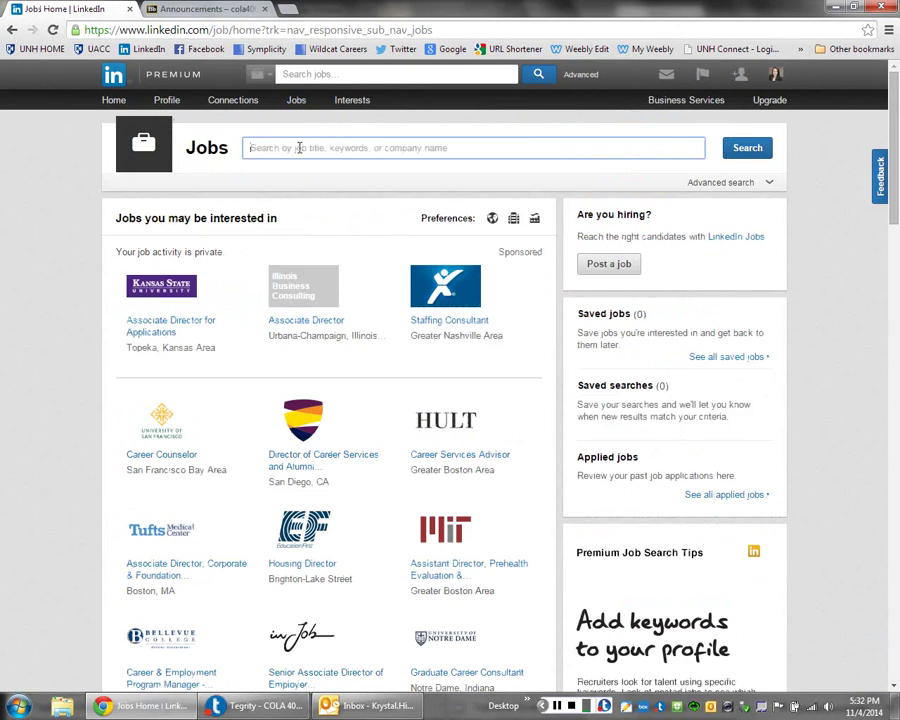
text(writer)
key(Return)
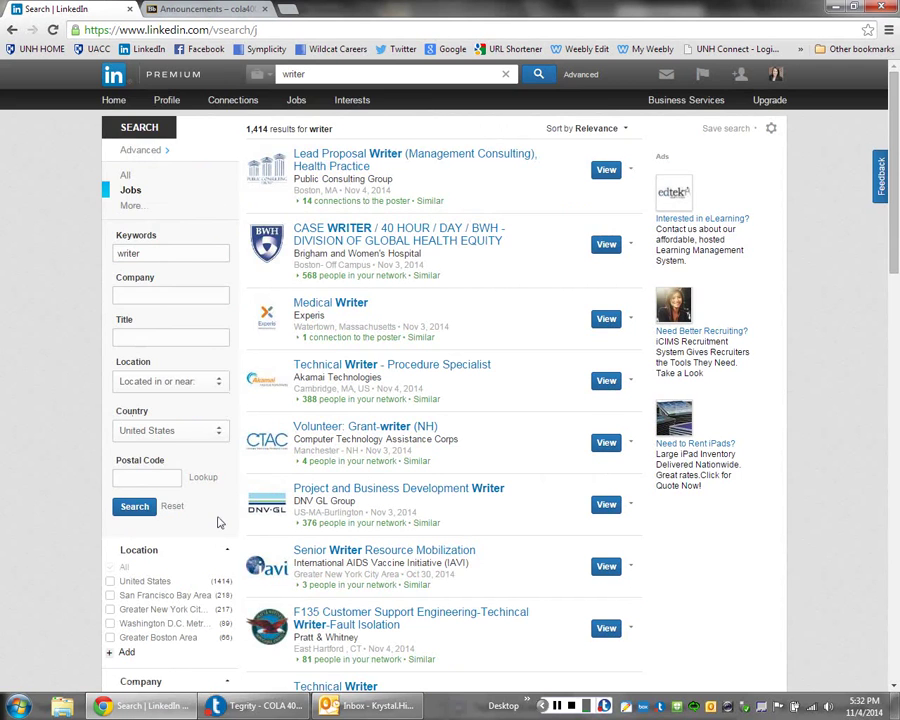
Filter the writer jobs to Greater Boston Area and open Public Consulting Group's Lead Proposal Writer posting.
scroll(216, 520, down, 2)
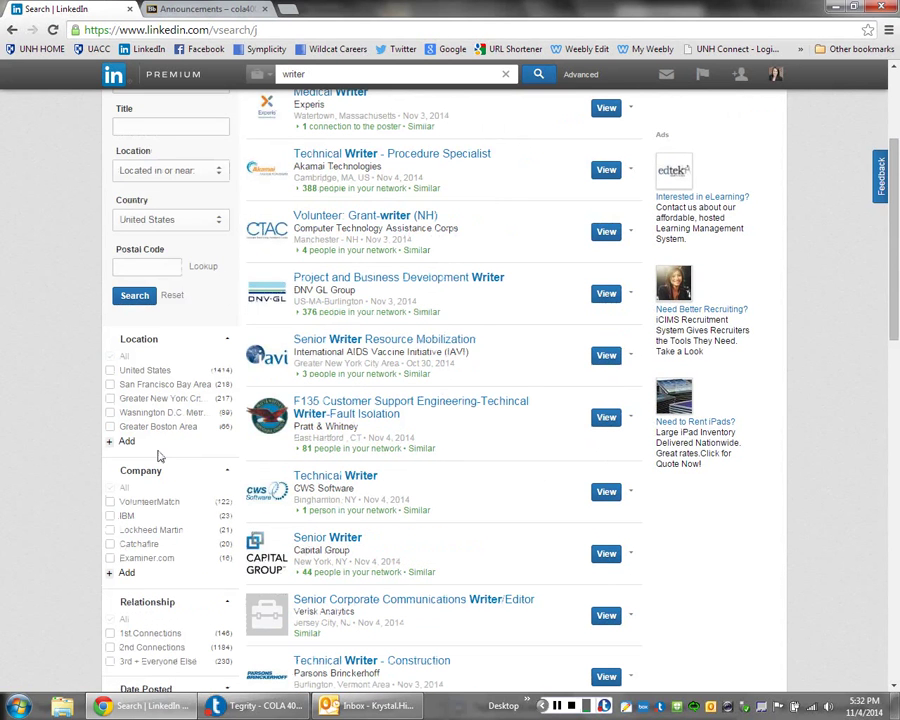
click(111, 427)
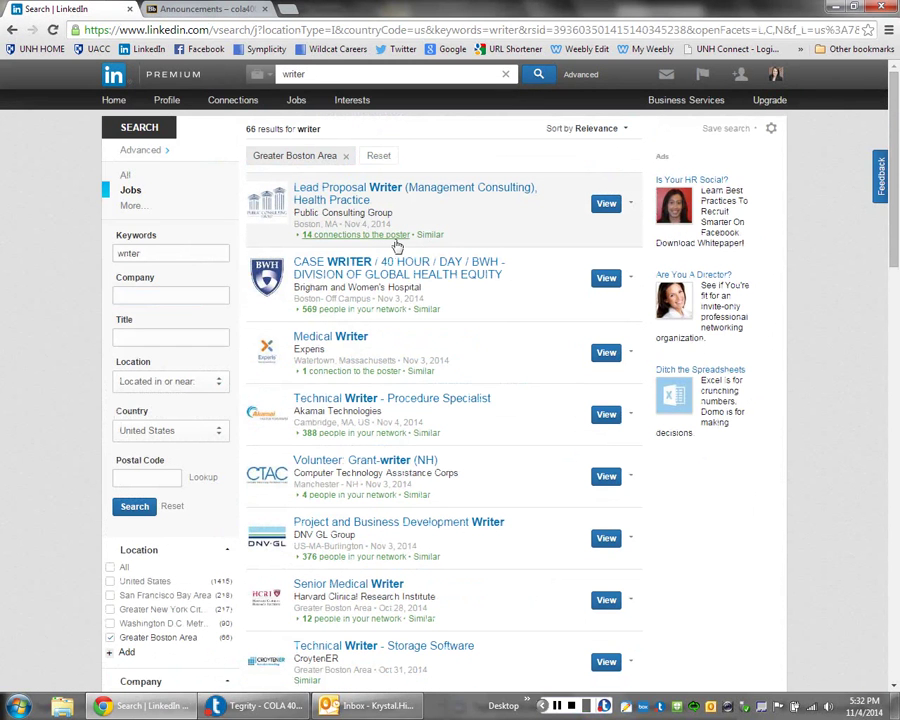
click(333, 193)
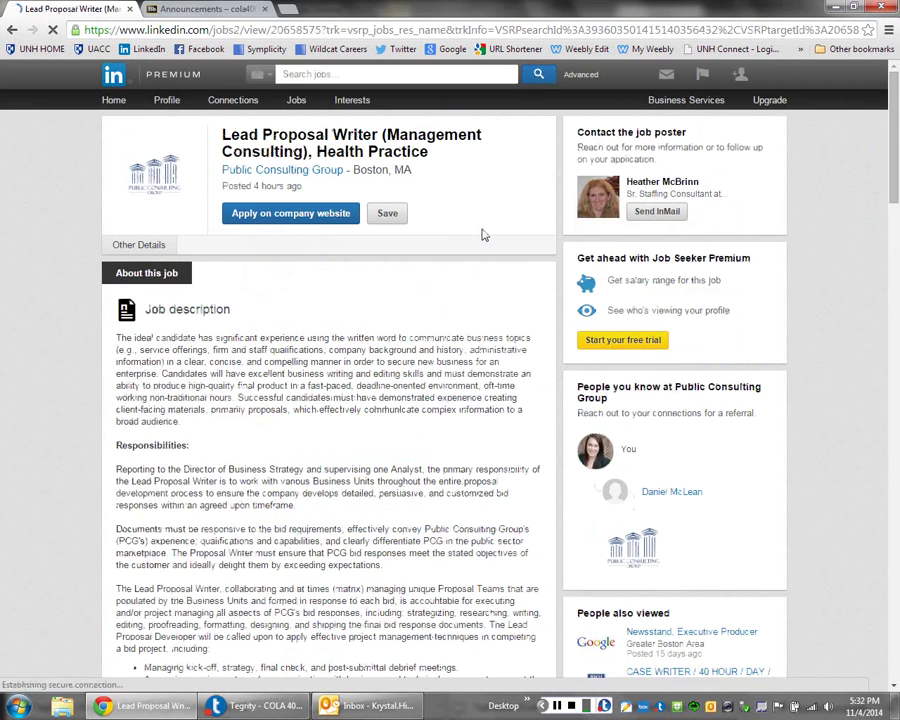
Review the posting's job description, responsibilities, qualifications and company section, and return to the home feed.
scroll(400, 250, down, 5)
scroll(315, 258, up, 3)
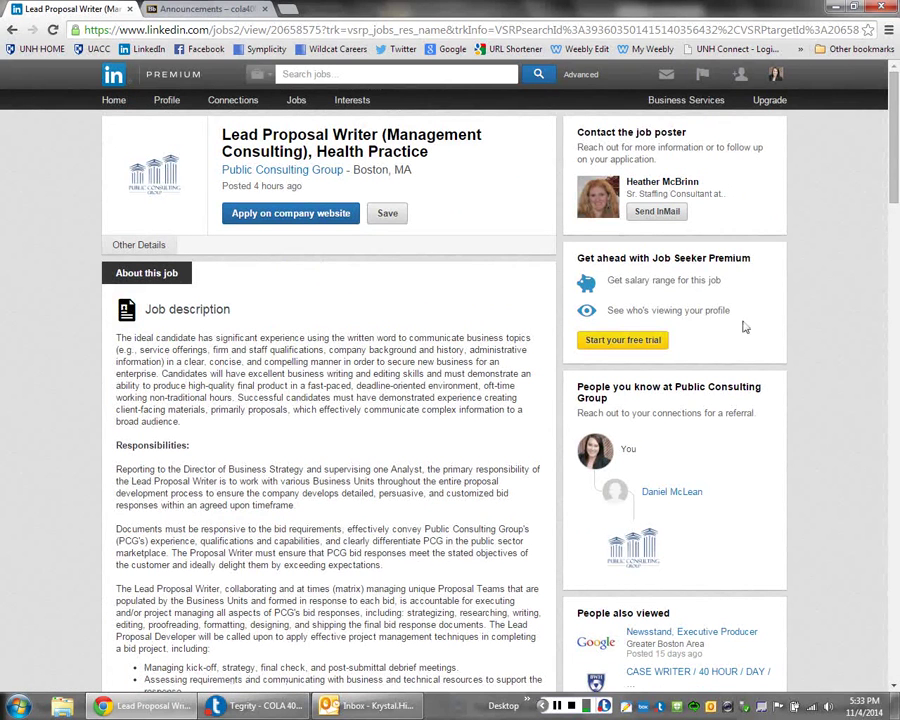
scroll(382, 335, down, 12)
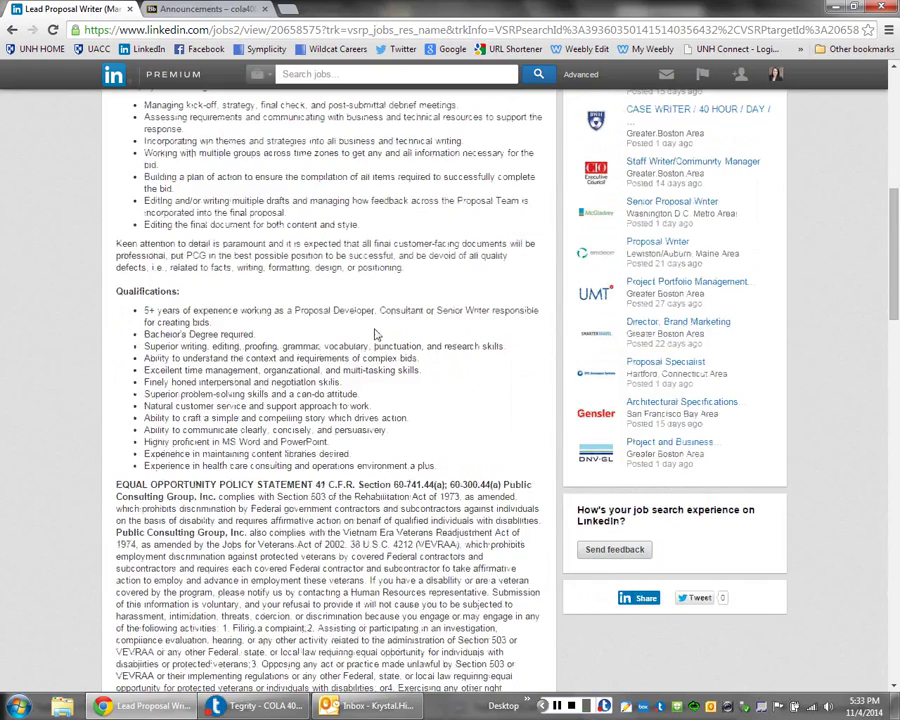
scroll(374, 328, down, 3)
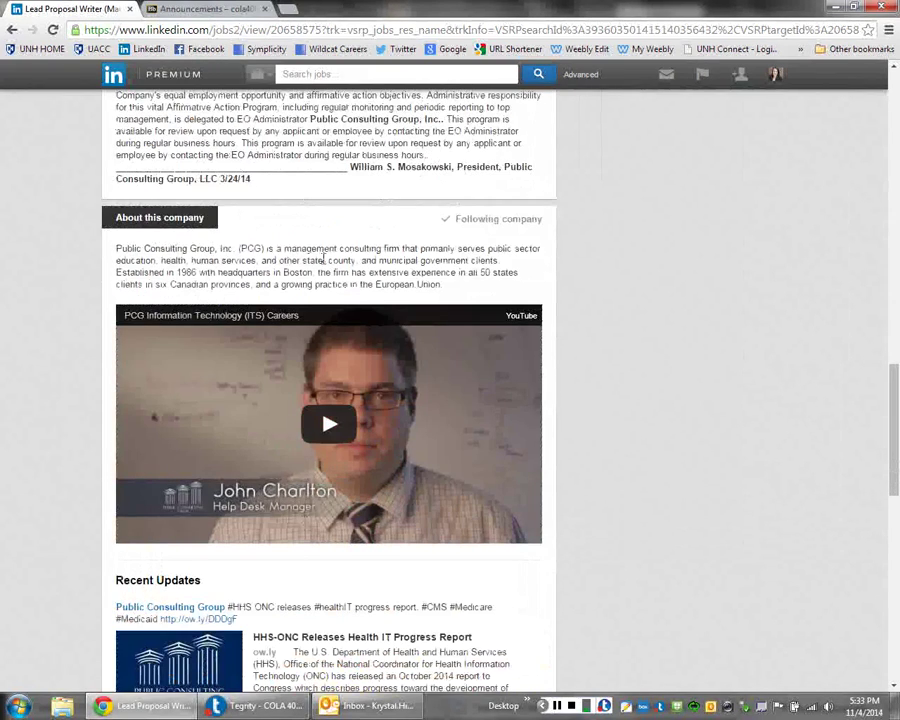
scroll(384, 237, up, 4)
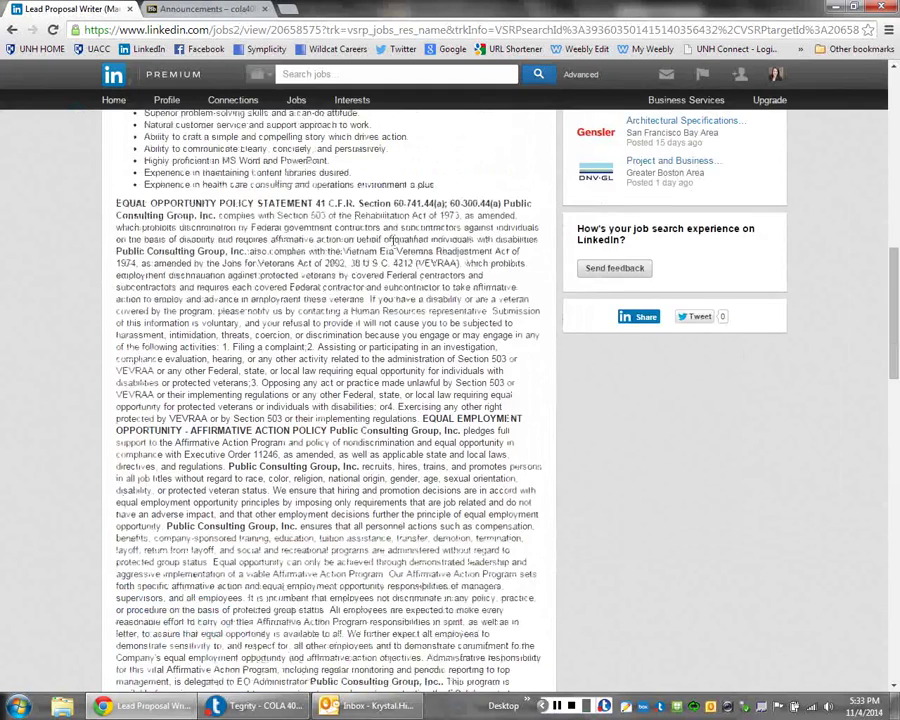
scroll(96, 228, up, 10)
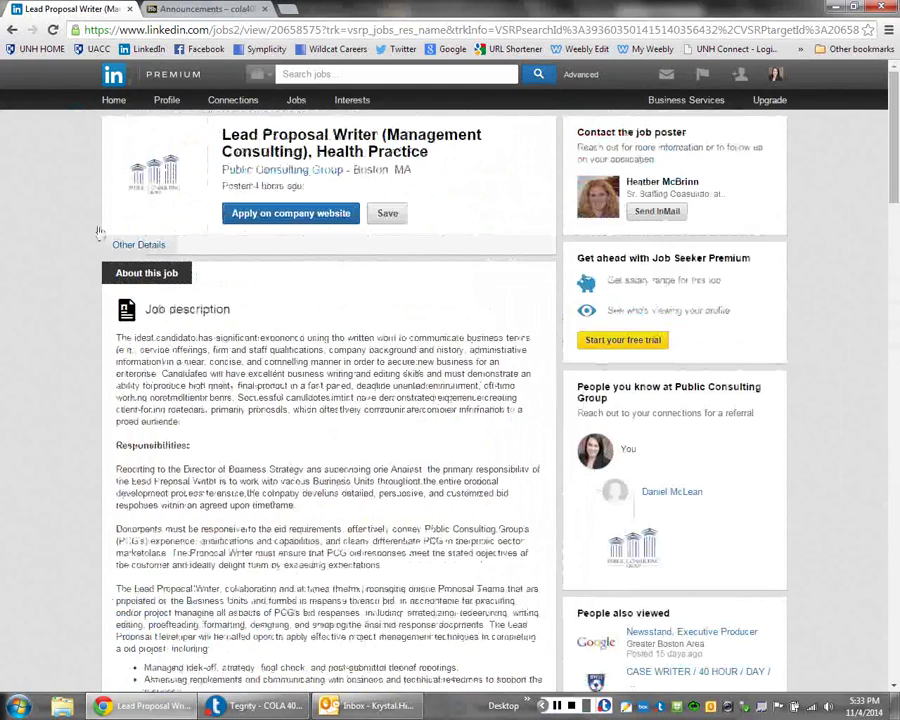
click(112, 101)
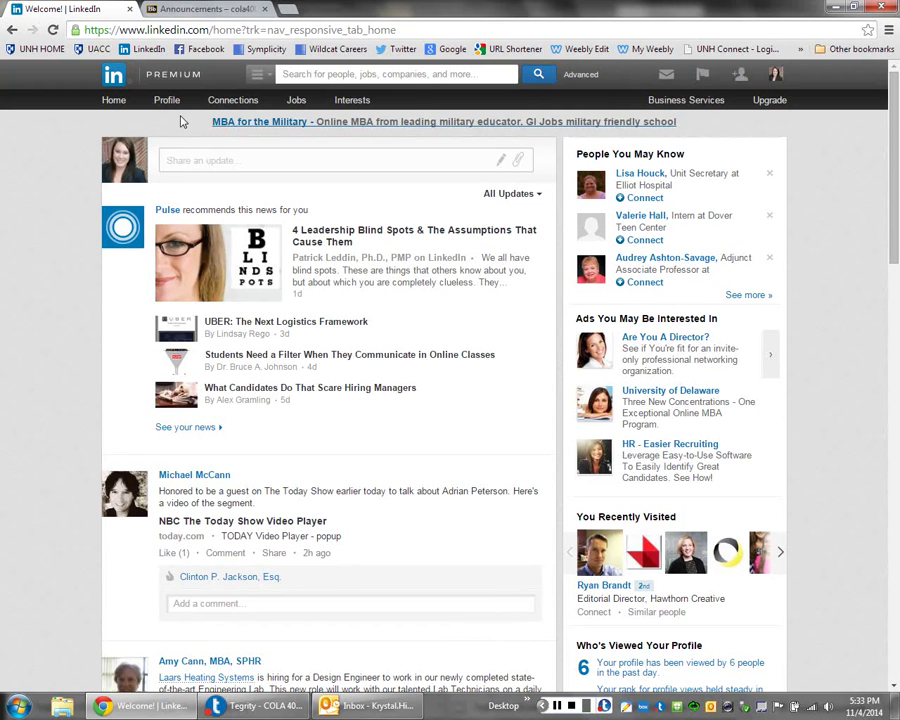
click(113, 106)
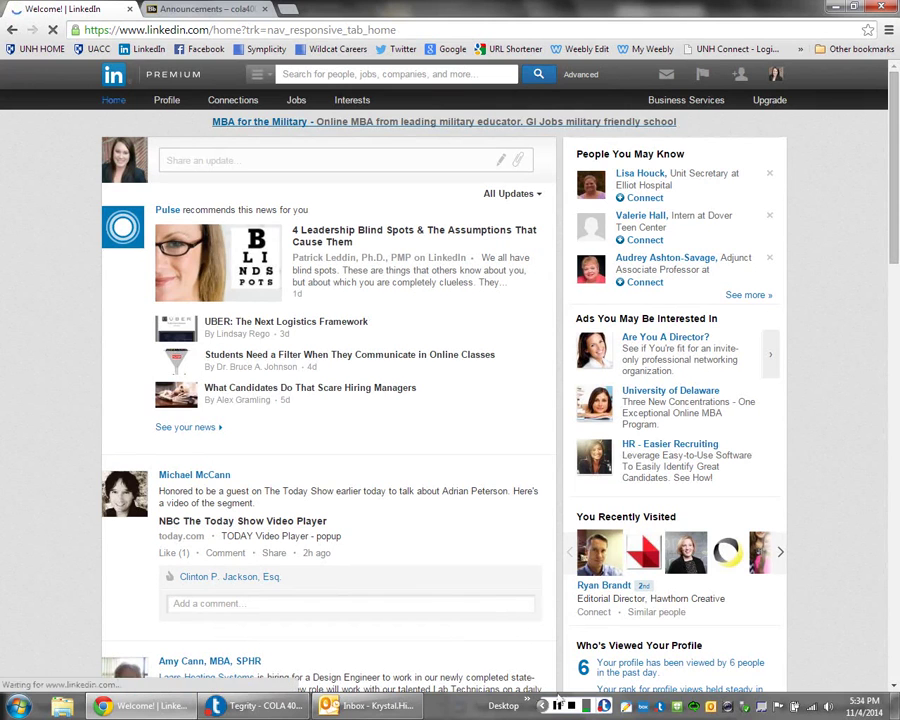